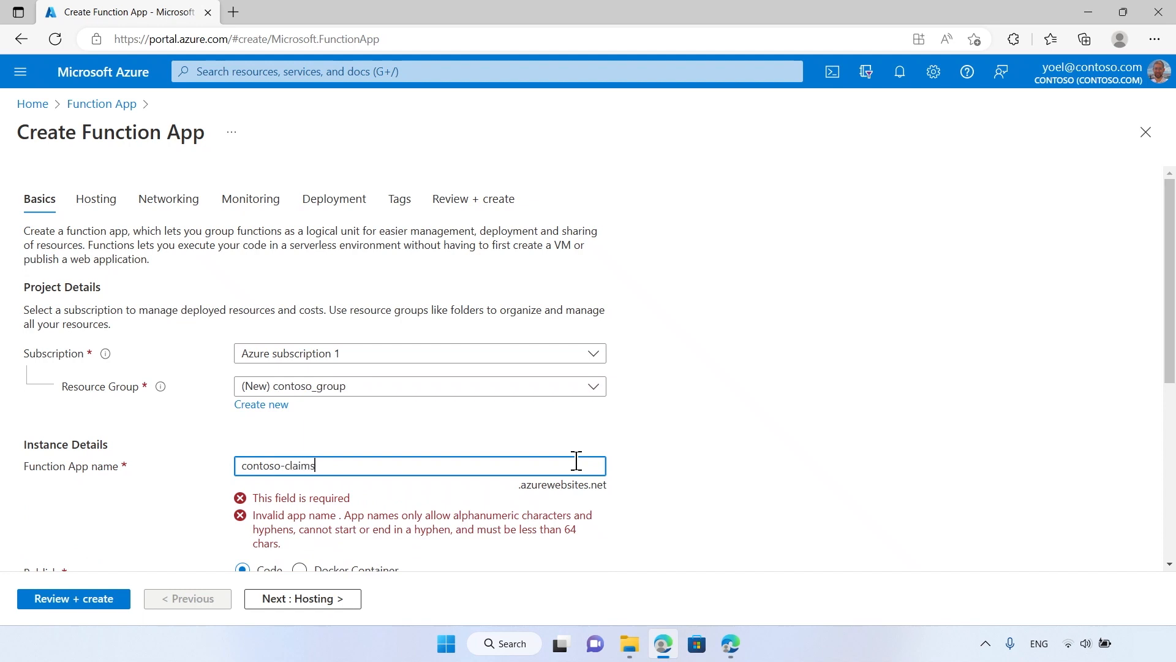
Name the function app contoso-claims-provider-api in Idenitity-demos, with .NET runtime and West Europe region.
{"action": "type", "text": "pi"}
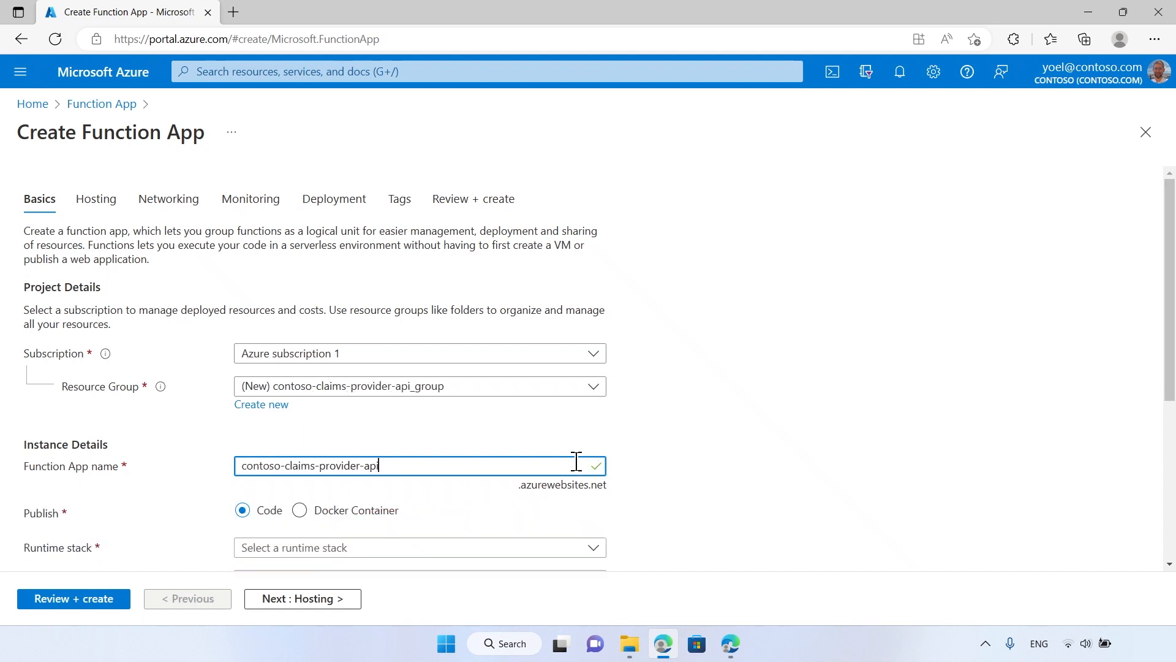
{"action": "left_click", "coordinate": [533, 389]}
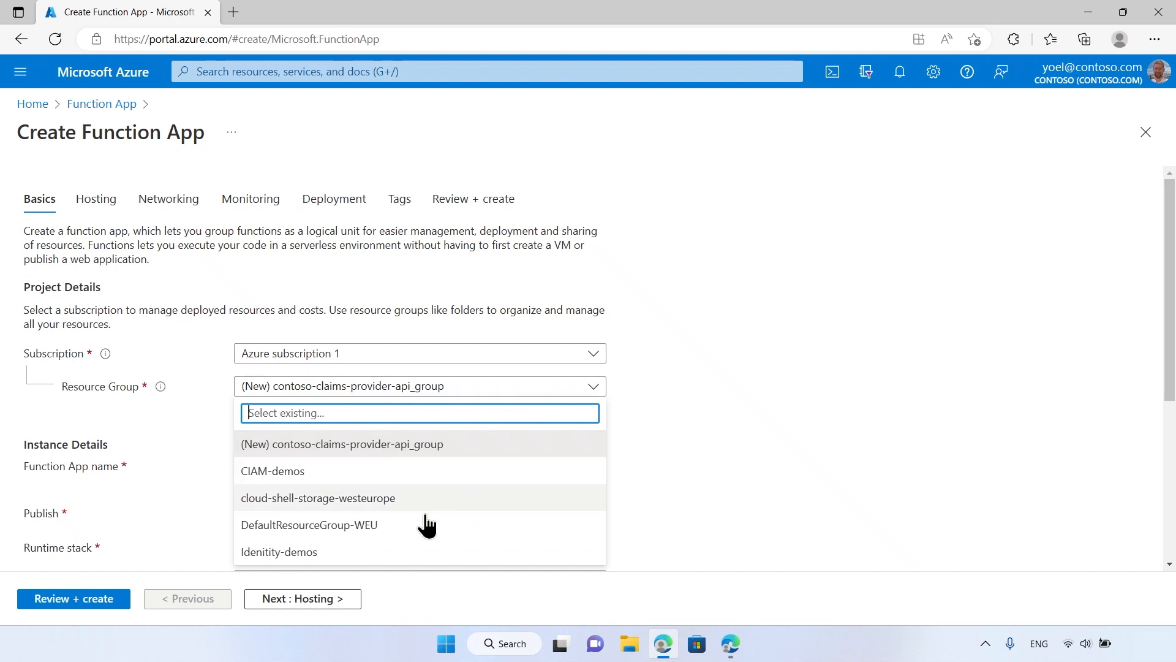
{"action": "left_click", "coordinate": [407, 554]}
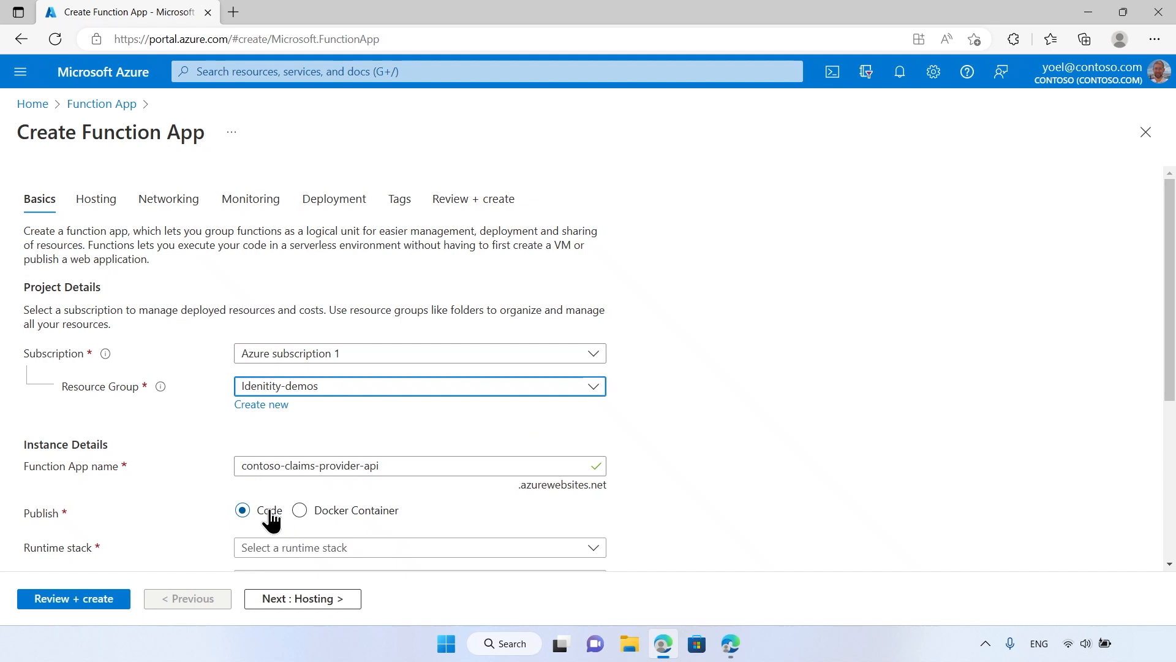
{"action": "scroll", "coordinate": [635, 520], "scroll_direction": "down", "scroll_amount": 5}
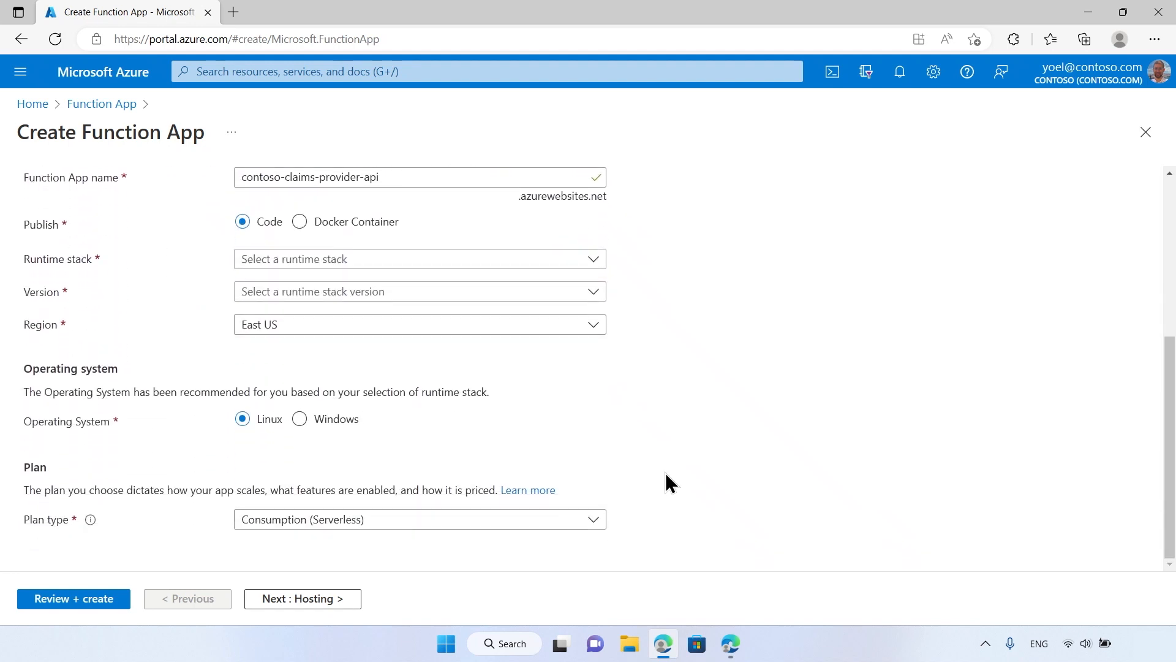
{"action": "left_click", "coordinate": [595, 260]}
{"action": "left_click", "coordinate": [516, 317]}
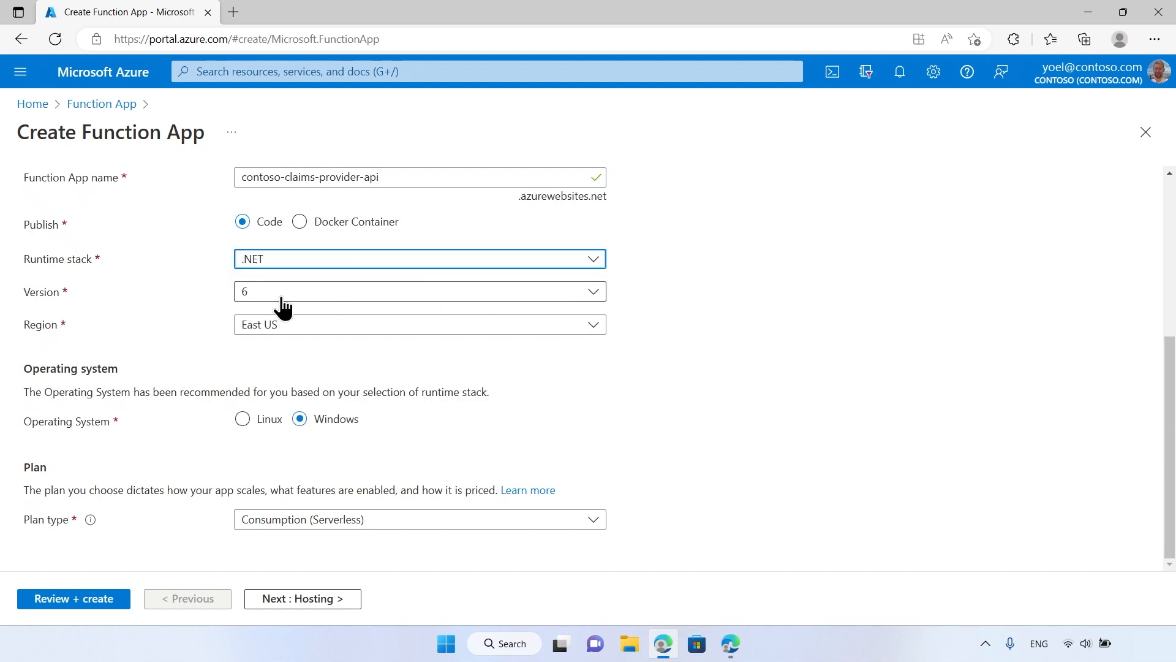
{"action": "left_click", "coordinate": [593, 324]}
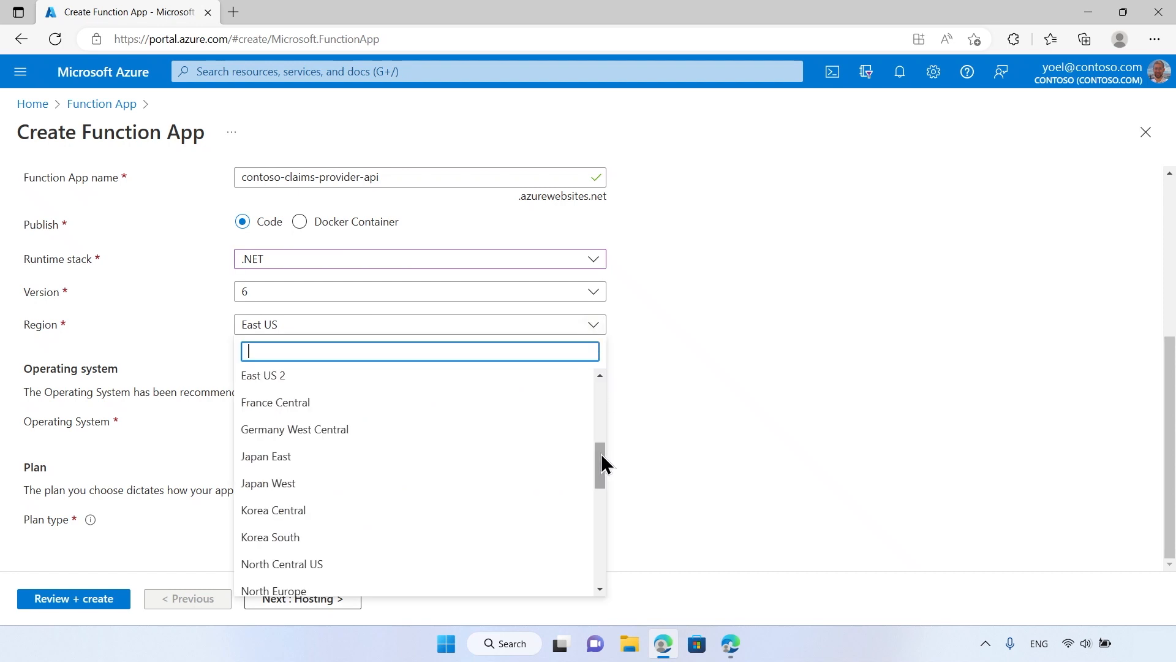
{"action": "left_click_drag", "start_coordinate": [601, 454], "coordinate": [607, 558]}
{"action": "left_click", "coordinate": [528, 476]}
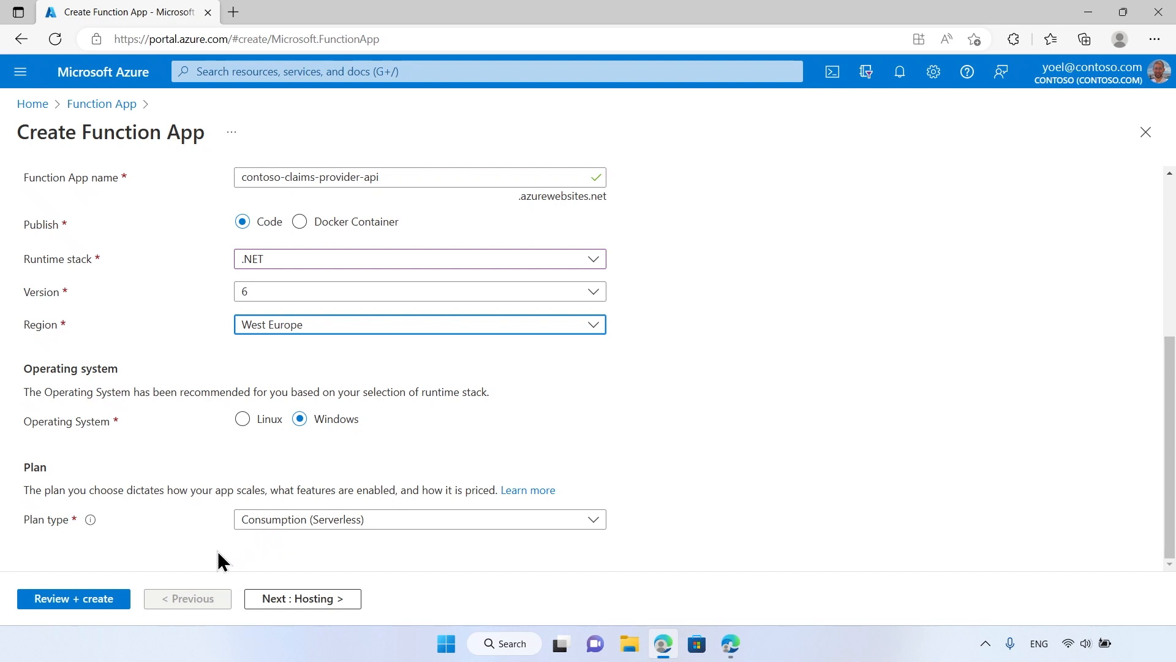
Review and create the function app, then open the deployed contoso-claims-provider-api resource.
{"action": "left_click", "coordinate": [114, 599]}
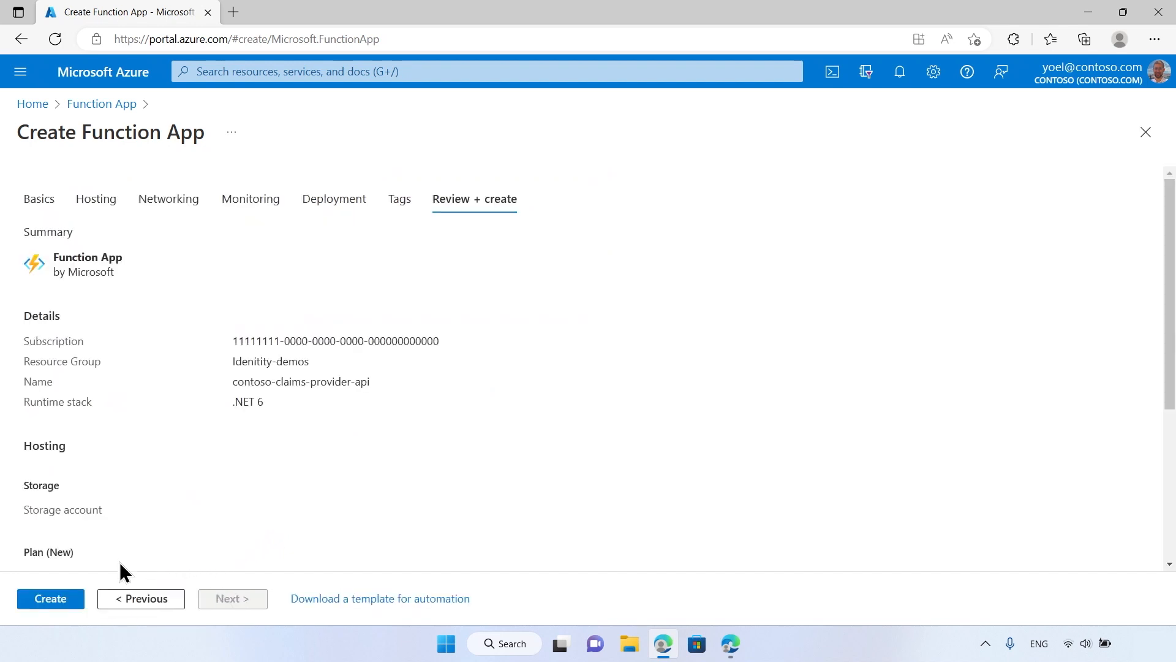
{"action": "left_click", "coordinate": [78, 600]}
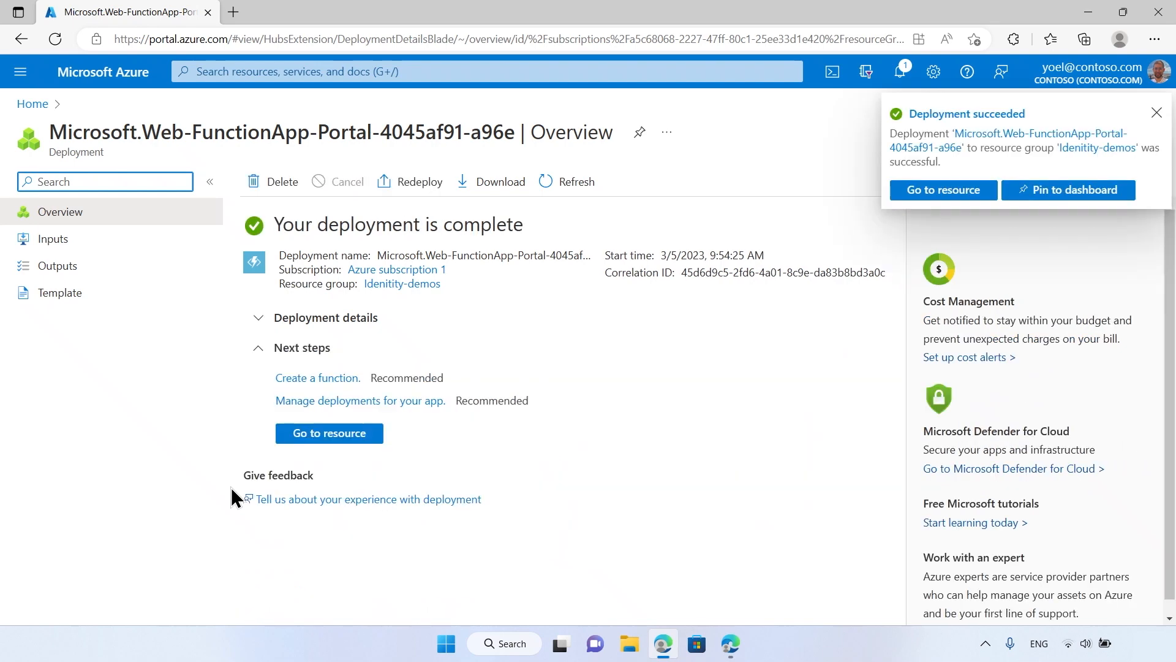
{"action": "left_click", "coordinate": [372, 436]}
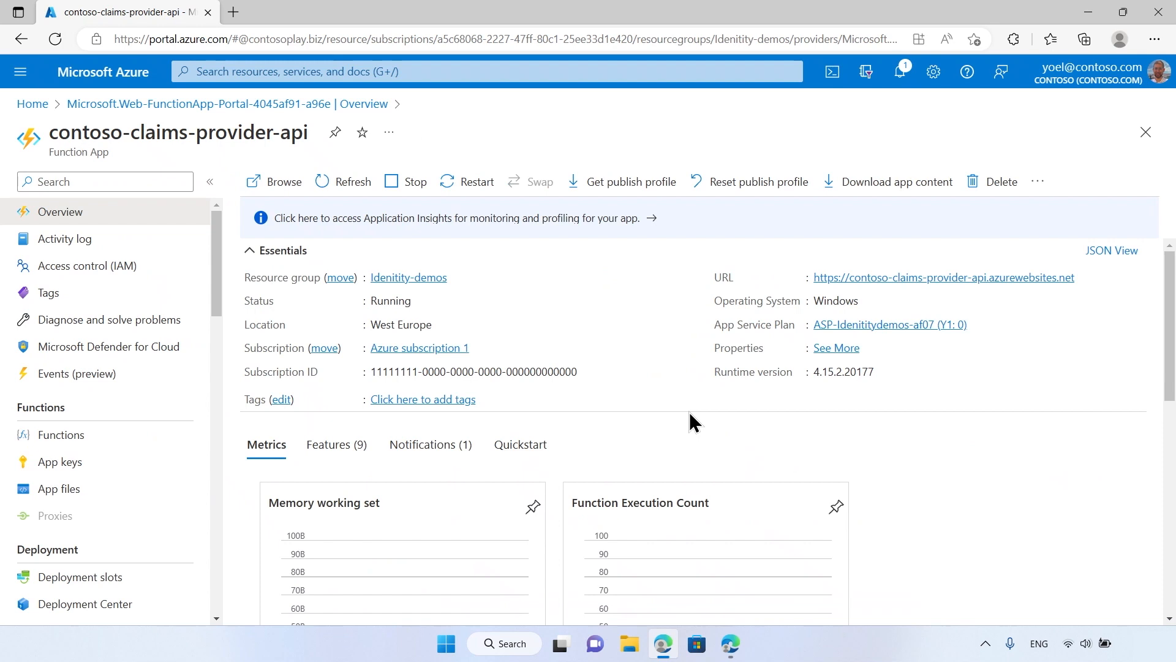
Create an HTTP-trigger function named CustomClaimsProviderFunction.
{"action": "left_click", "coordinate": [184, 441]}
{"action": "left_click", "coordinate": [276, 185]}
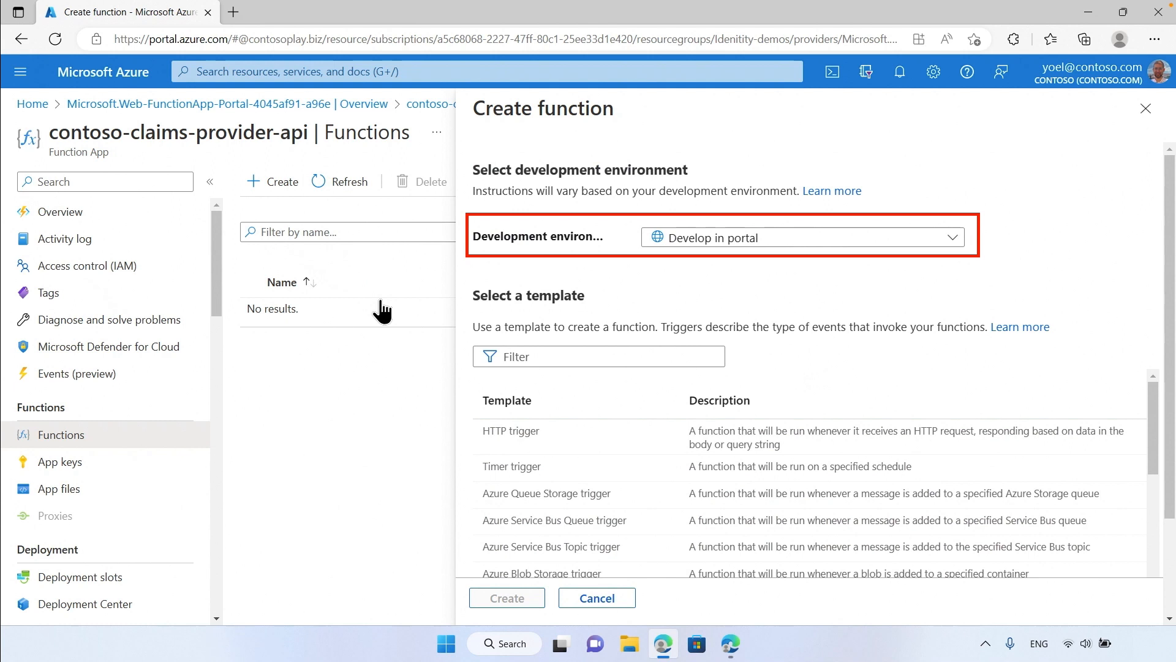
{"action": "left_click", "coordinate": [627, 443]}
{"action": "scroll", "coordinate": [1170, 404], "scroll_direction": "down", "scroll_amount": 1}
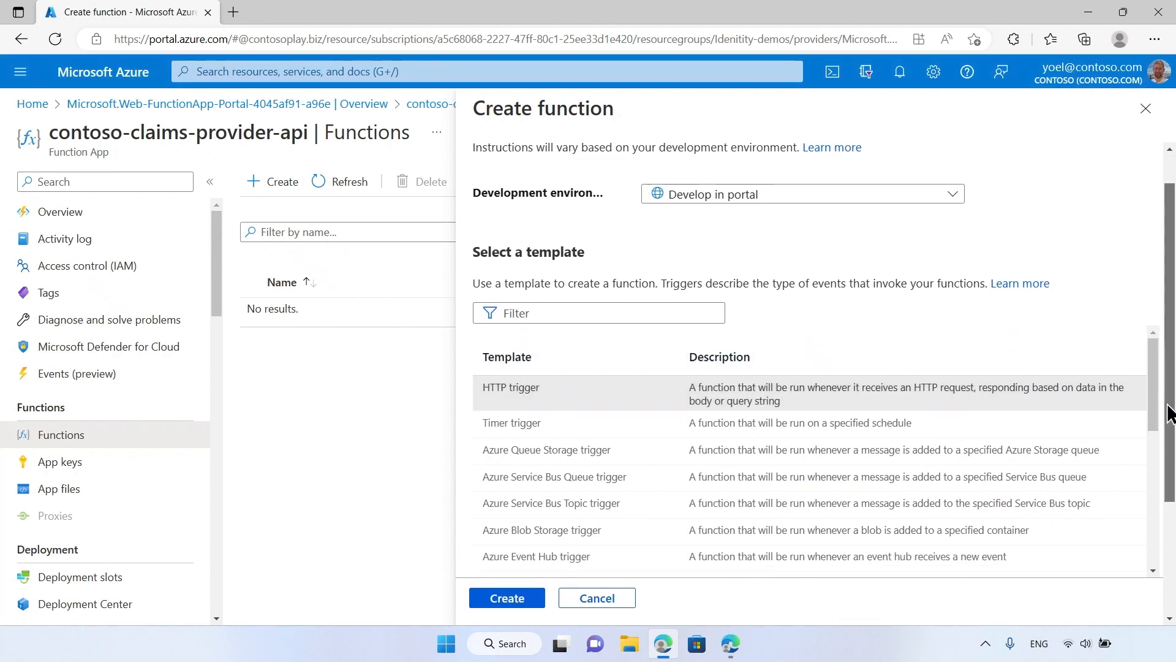
{"action": "scroll", "coordinate": [1170, 404], "scroll_direction": "down", "scroll_amount": 3}
{"action": "left_click", "coordinate": [1053, 500]}
{"action": "key", "text": "BackSpace"}
{"action": "key", "text": "BackSpace"}
{"action": "key", "text": "BackSpace"}
{"action": "key", "text": "BackSpace"}
{"action": "key", "text": "BackSpace"}
{"action": "key", "text": "BackSpace"}
{"action": "key", "text": "BackSpace"}
{"action": "key", "text": "BackSpace"}
{"action": "key", "text": "BackSpace"}
{"action": "key", "text": "BackSpace"}
{"action": "key", "text": "BackSpace"}
{"action": "key", "text": "BackSpace"}
{"action": "type", "text": "CustomClaimsProviderFunction"}
{"action": "left_click", "coordinate": [1149, 537]}
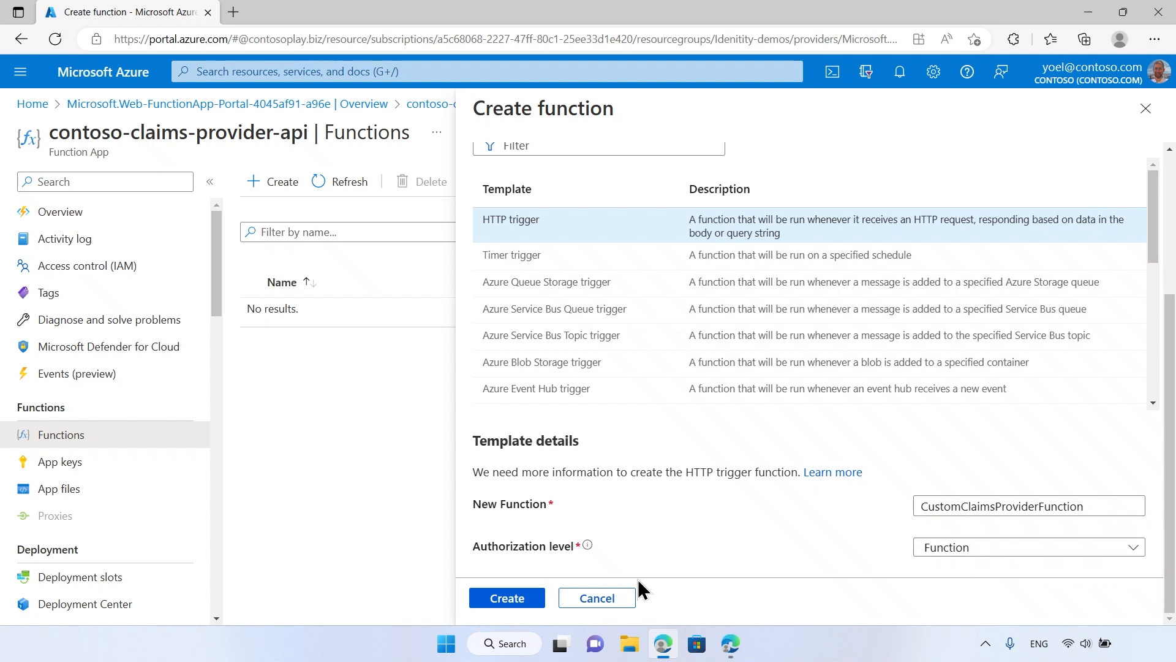
{"action": "left_click", "coordinate": [541, 603]}
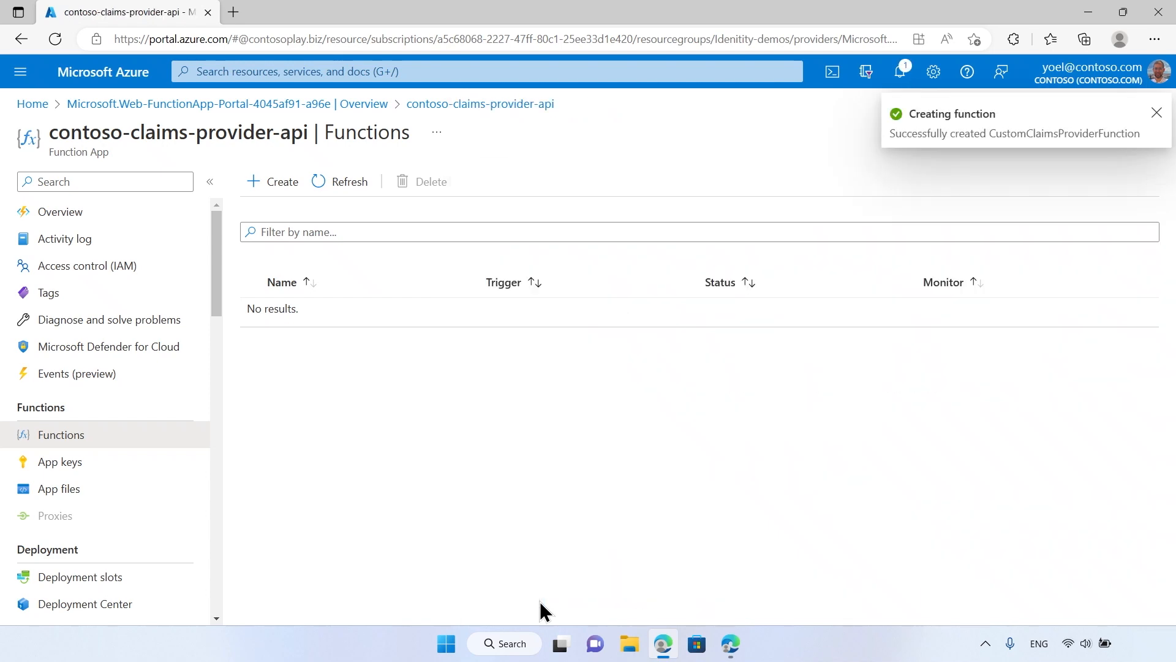
Open the function's code and copy the sample function code from the custom claims provider docs.
{"action": "left_click", "coordinate": [184, 291]}
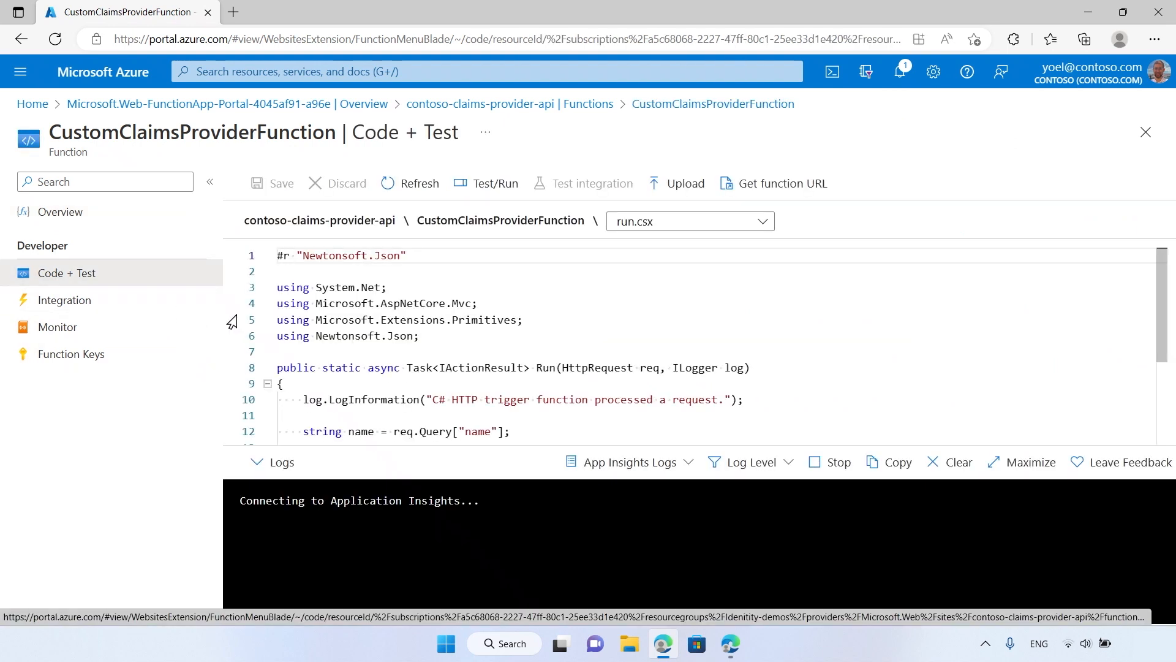
{"action": "left_click", "coordinate": [730, 640]}
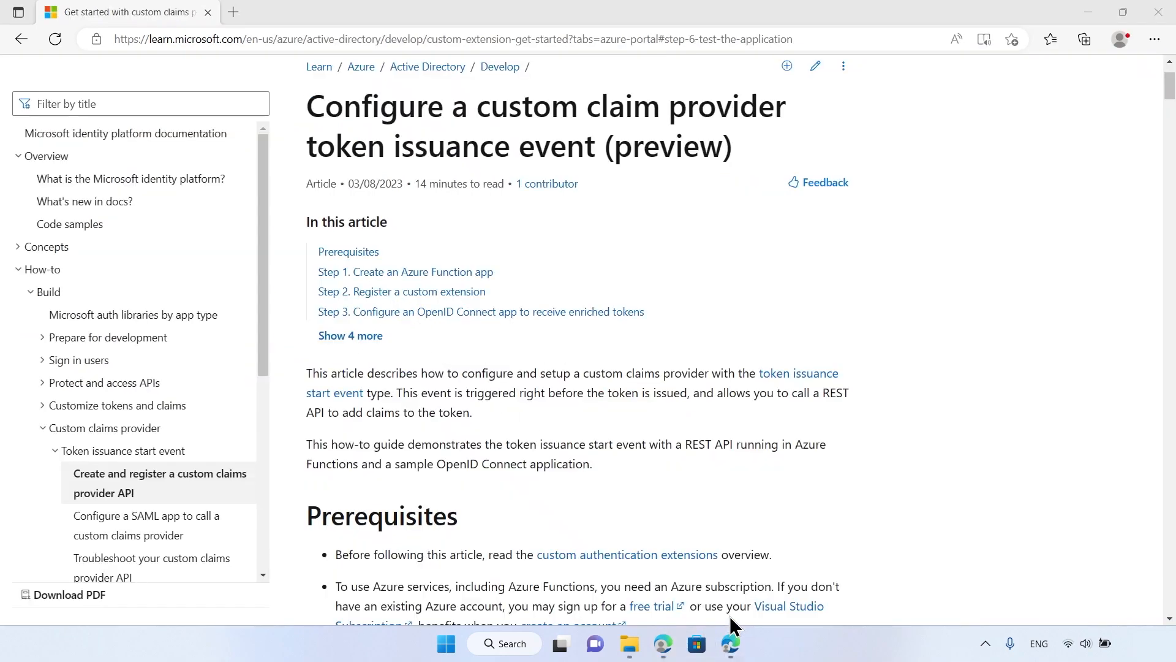
{"action": "scroll", "coordinate": [845, 313], "scroll_direction": "down", "scroll_amount": 8}
{"action": "scroll", "coordinate": [846, 315], "scroll_direction": "down", "scroll_amount": 20}
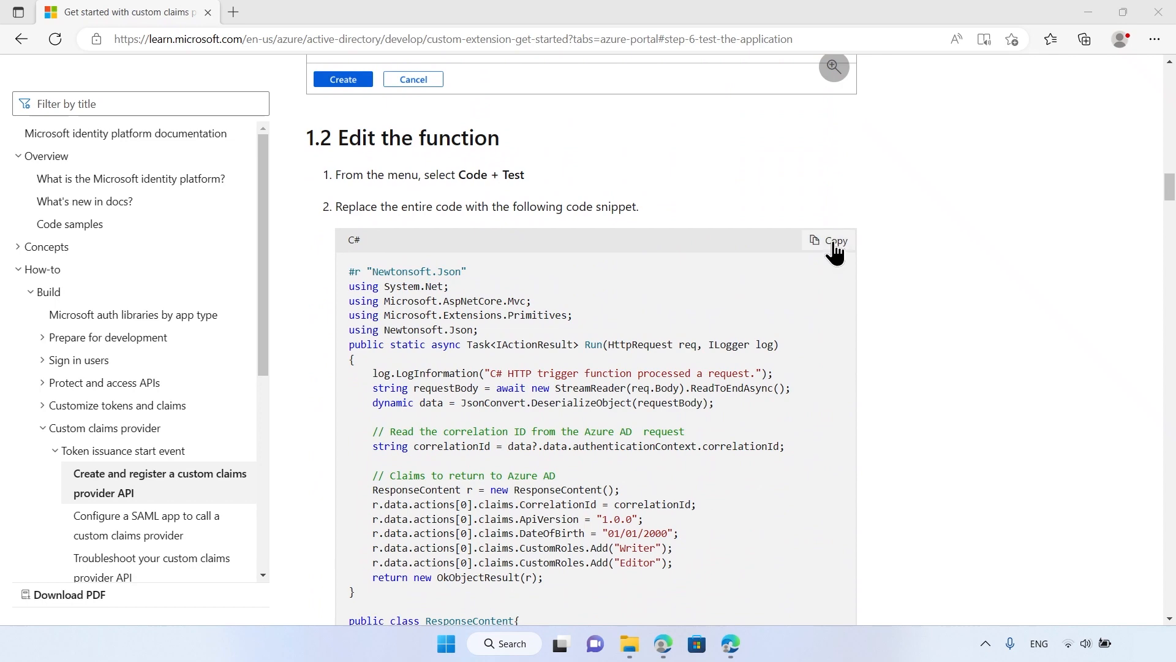
{"action": "left_click", "coordinate": [828, 241]}
Replace the run.csx template code with the copied sample code.
{"action": "key", "text": "alt+Tab"}
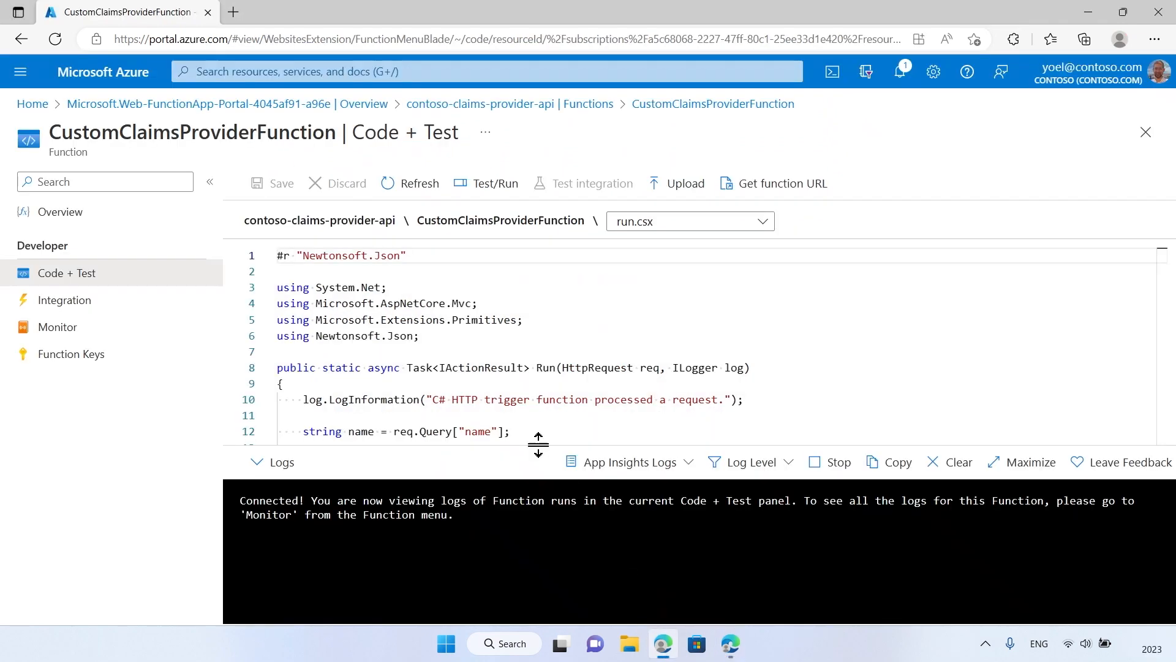
{"action": "left_click", "coordinate": [520, 409]}
{"action": "key", "text": "ctrl+a"}
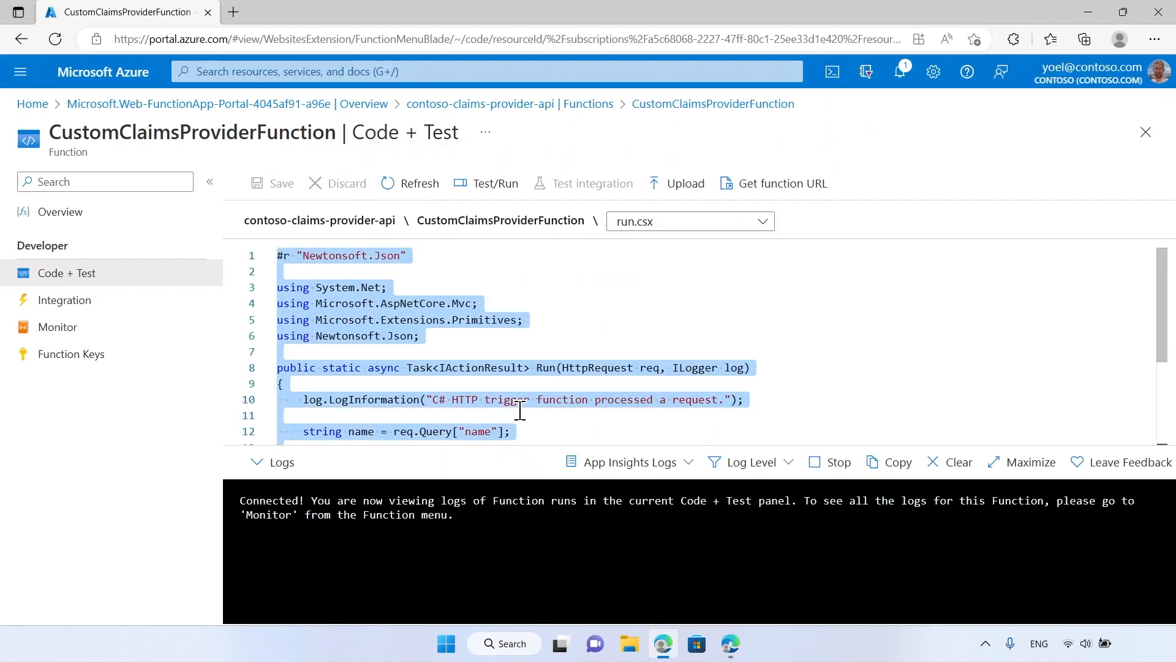
{"action": "key", "text": "Delete"}
{"action": "key", "text": "ctrl+v"}
{"action": "left_click_drag", "start_coordinate": [1162, 428], "coordinate": [1162, 296]}
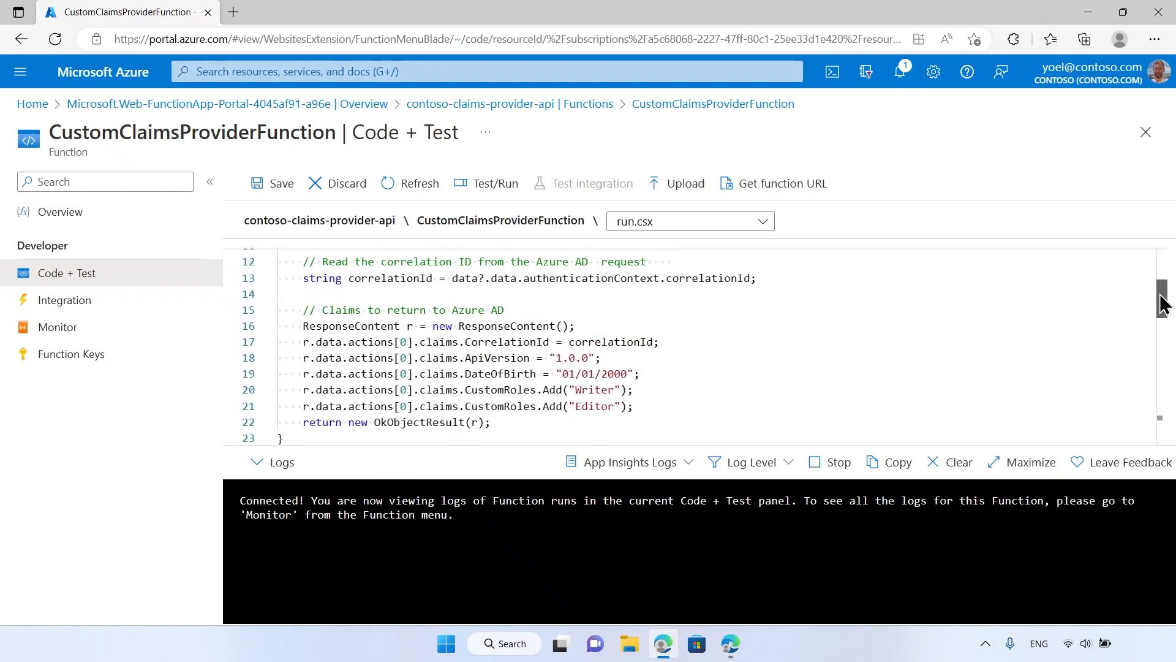
Highlight the correlation ID, returned claims and OkObjectResult lines, then save the code.
{"action": "left_click_drag", "start_coordinate": [299, 278], "coordinate": [763, 283]}
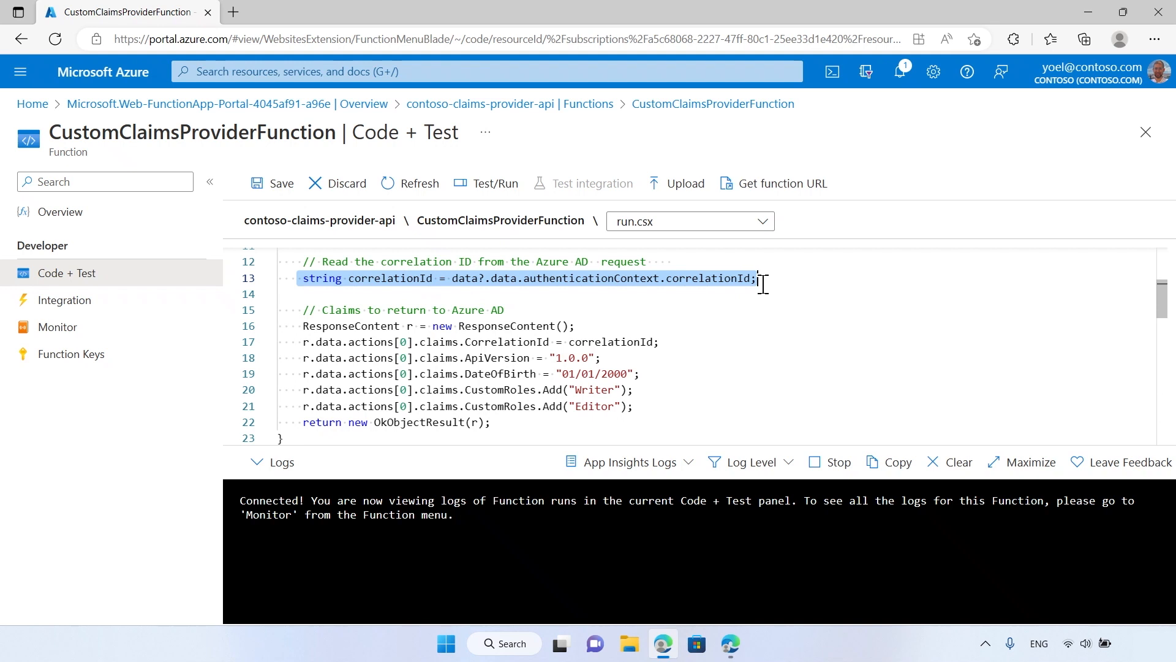
{"action": "left_click", "coordinate": [749, 310]}
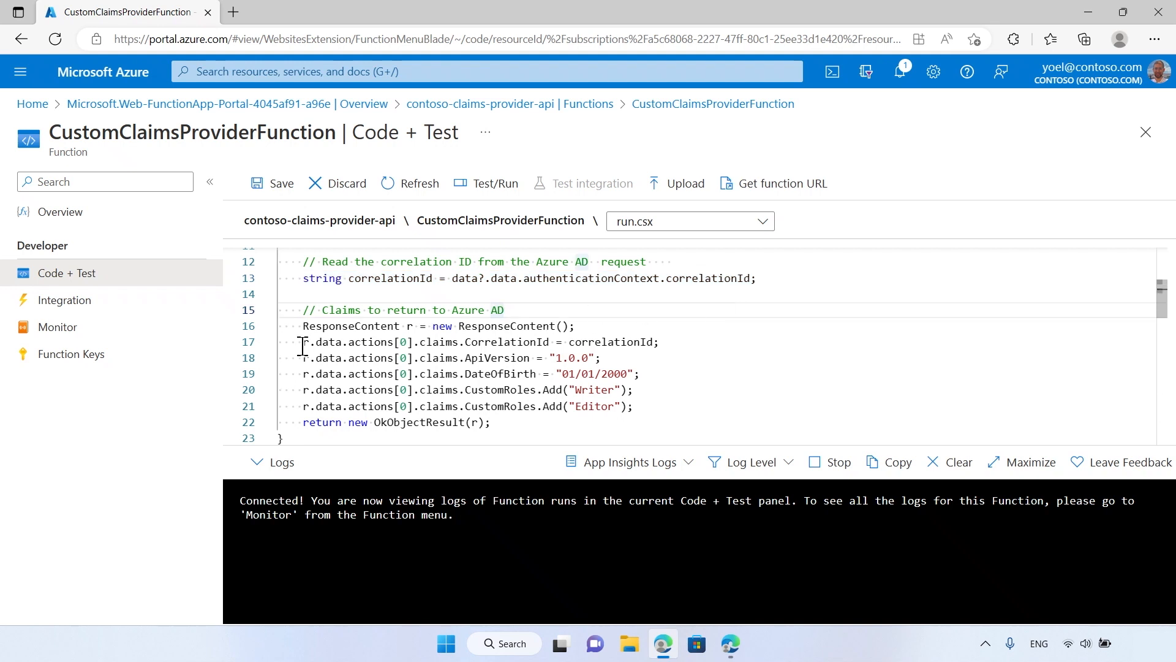
{"action": "left_click_drag", "start_coordinate": [280, 342], "coordinate": [276, 423]}
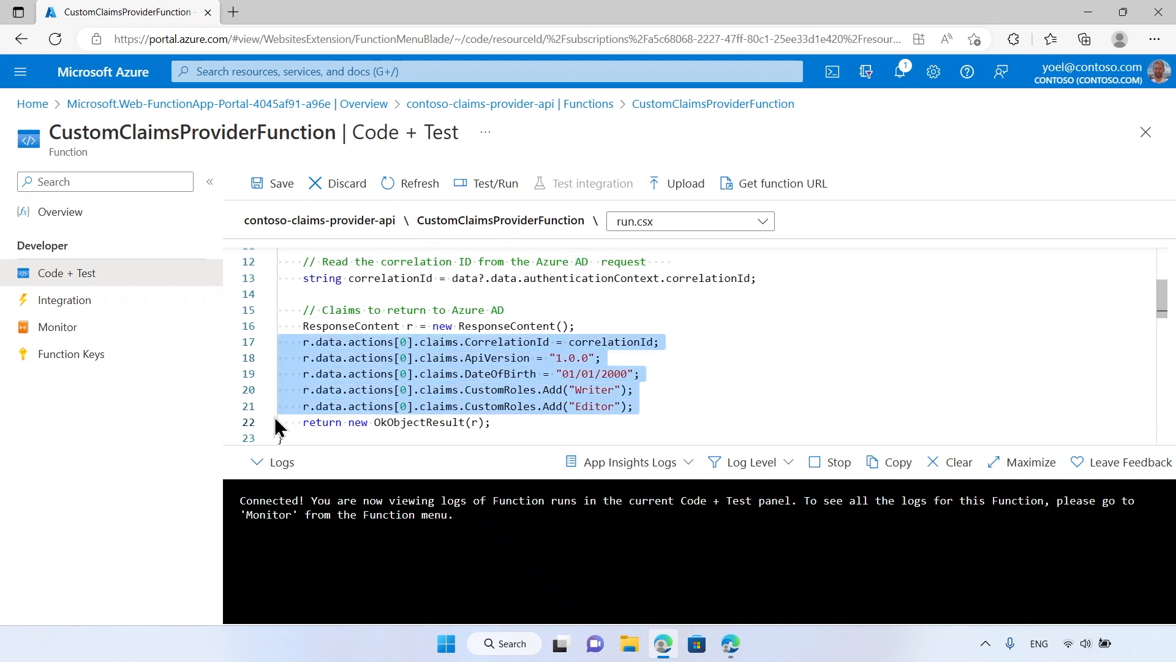
{"action": "double_click", "coordinate": [441, 423]}
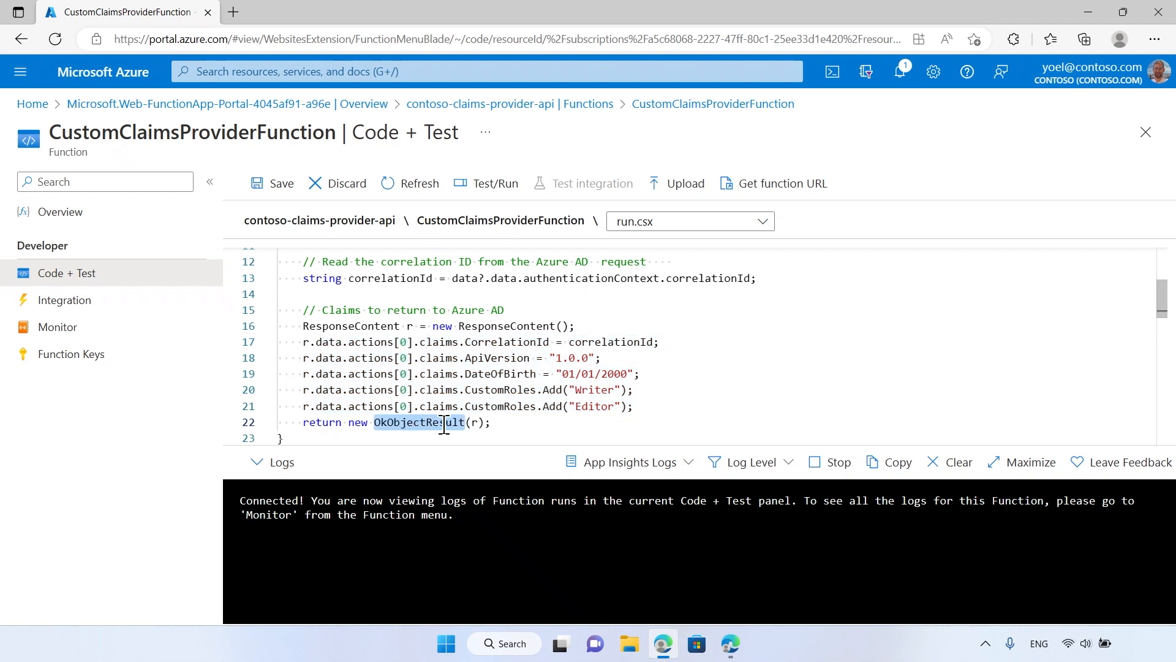
{"action": "left_click", "coordinate": [505, 427]}
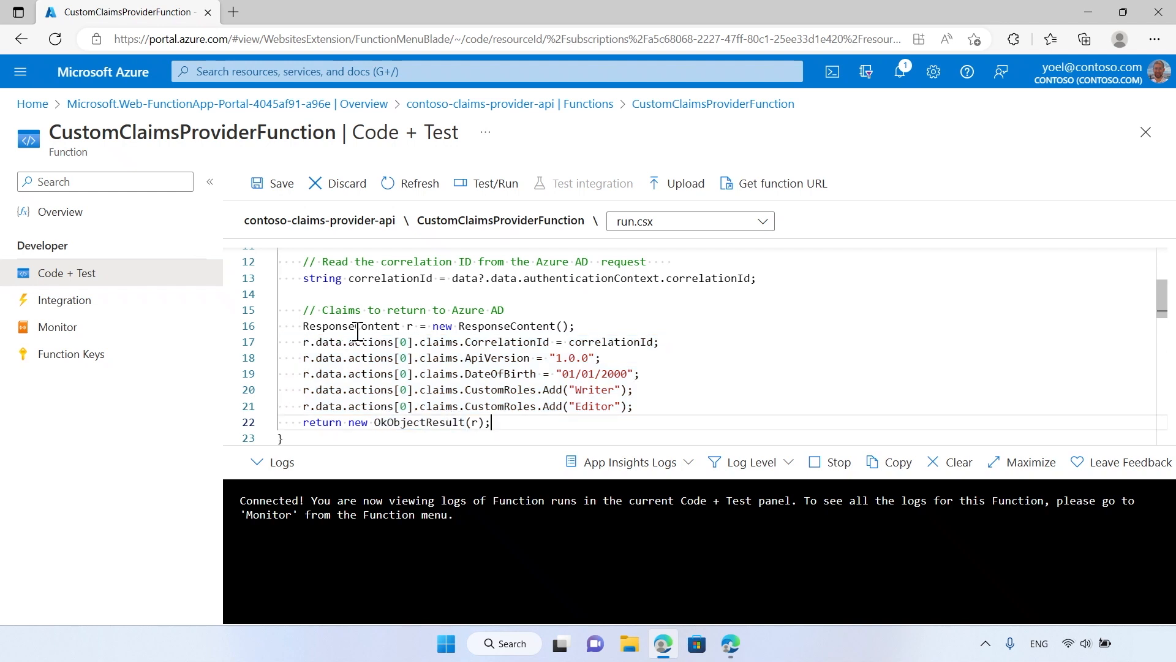
{"action": "left_click", "coordinate": [284, 186]}
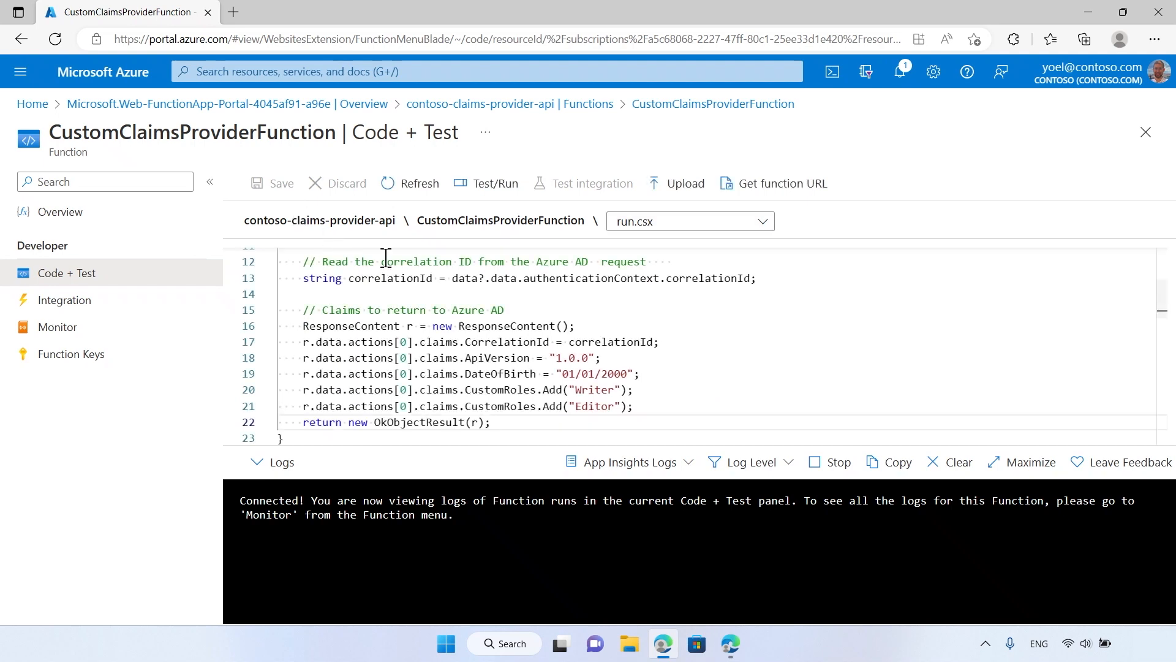
Show the CustomClaimsProviderFunction's function URL.
{"action": "left_click", "coordinate": [810, 198]}
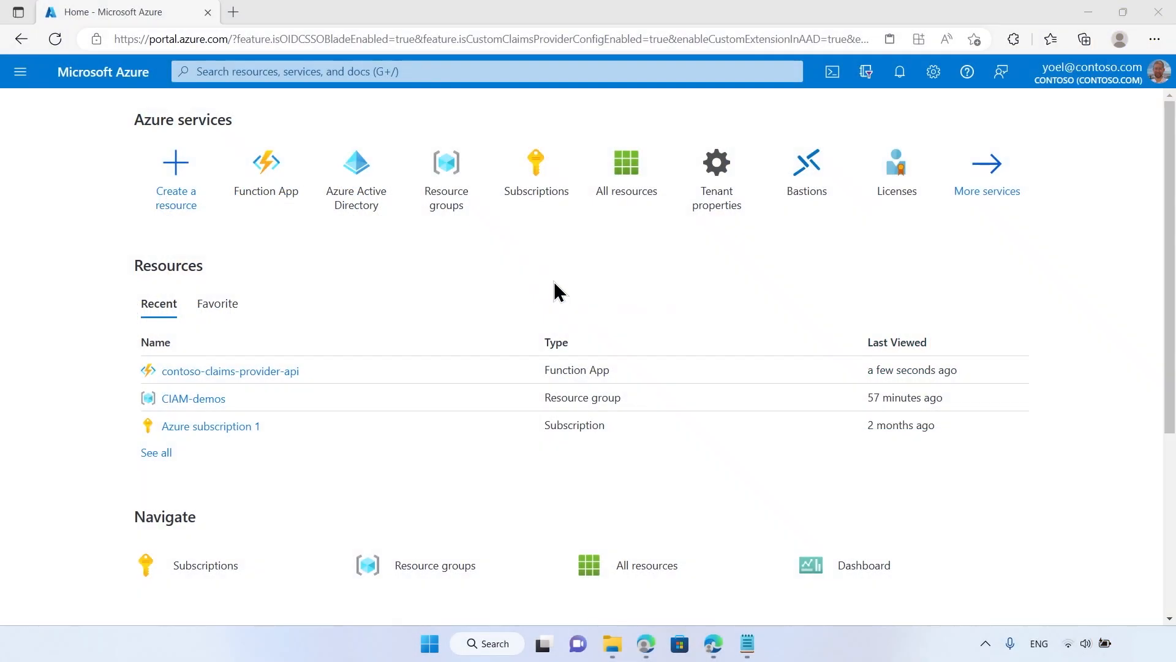
Start a new custom authentication extension for the TokenIssuanceStart event.
{"action": "left_click", "coordinate": [383, 217]}
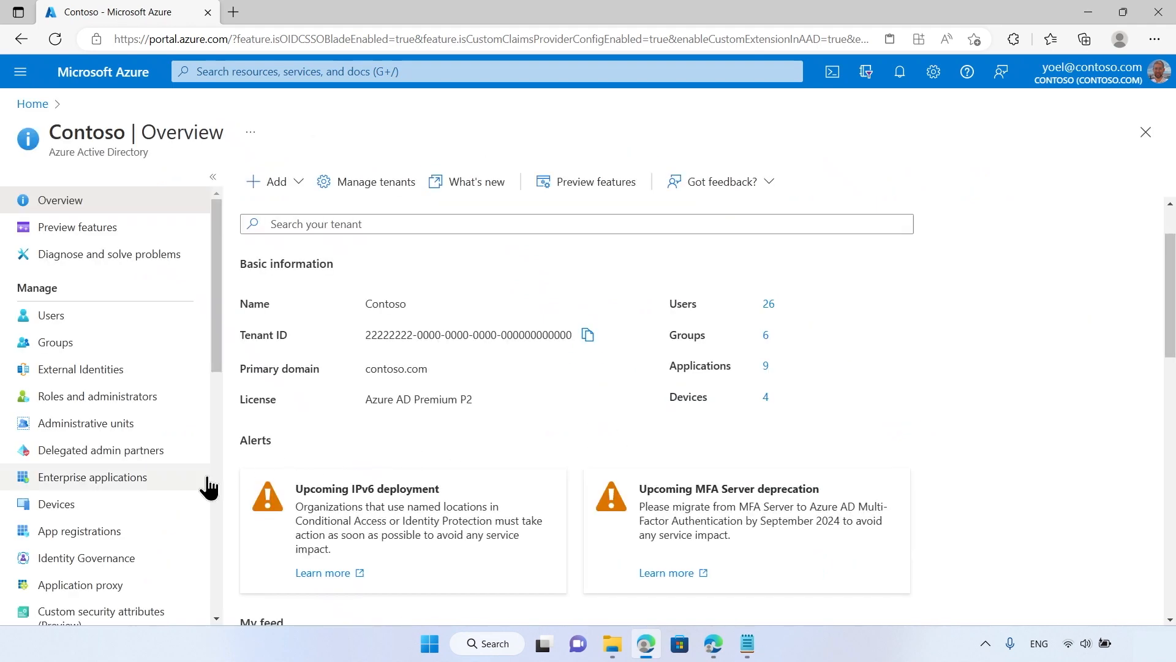
{"action": "left_click", "coordinate": [196, 490]}
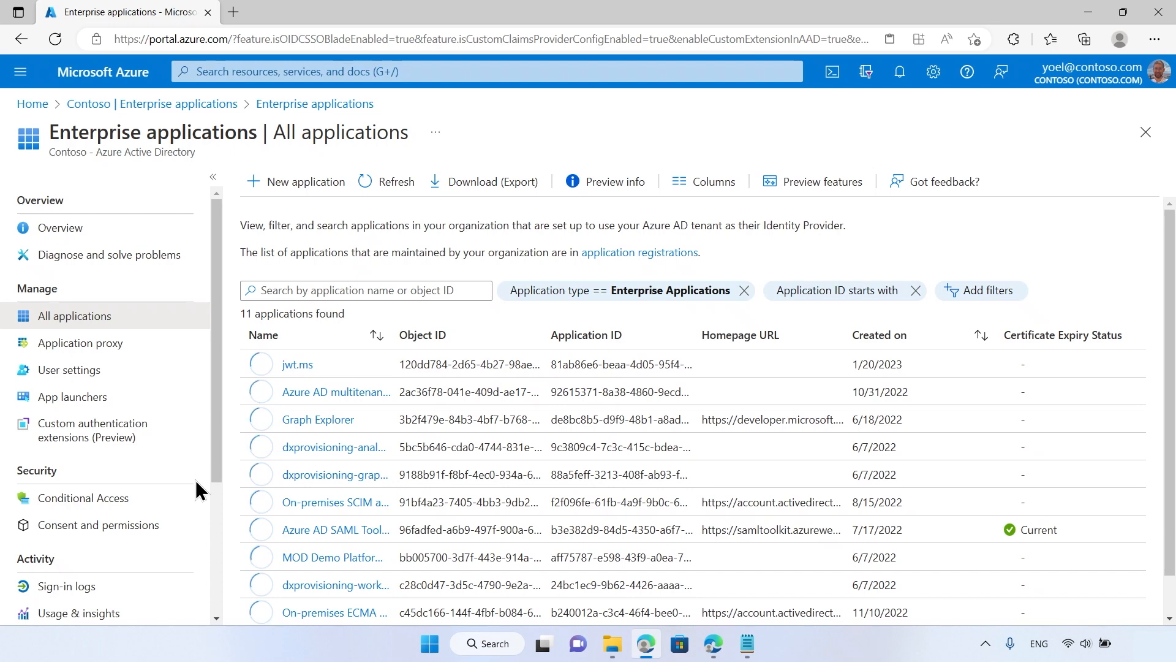
{"action": "left_click", "coordinate": [170, 448]}
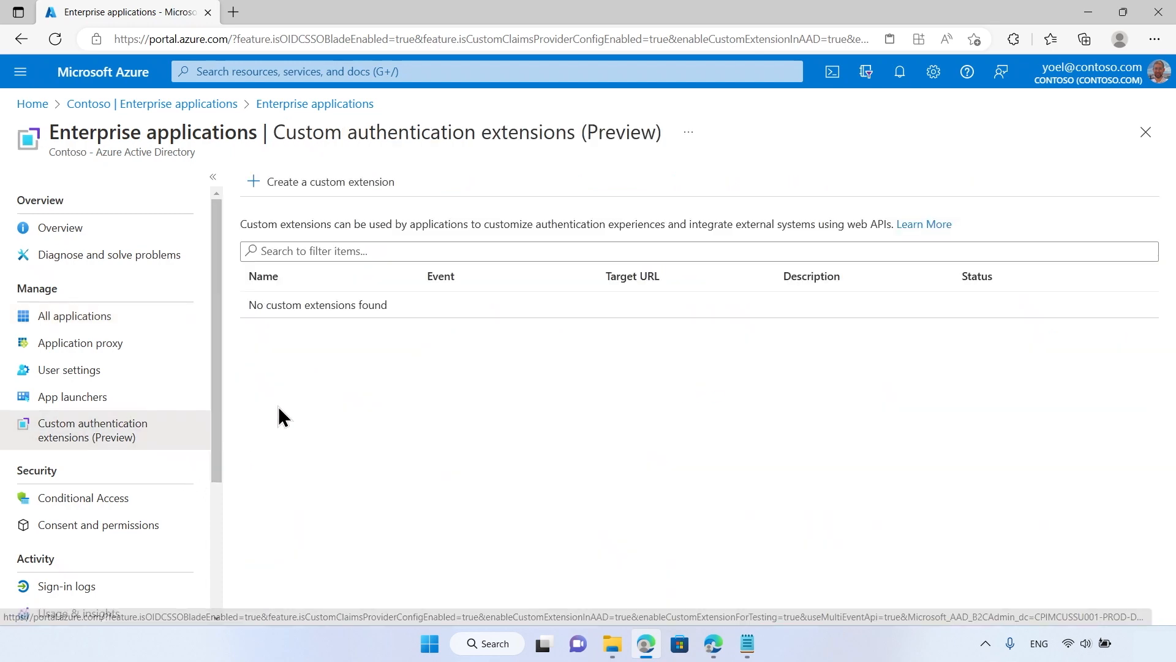
{"action": "left_click", "coordinate": [366, 195]}
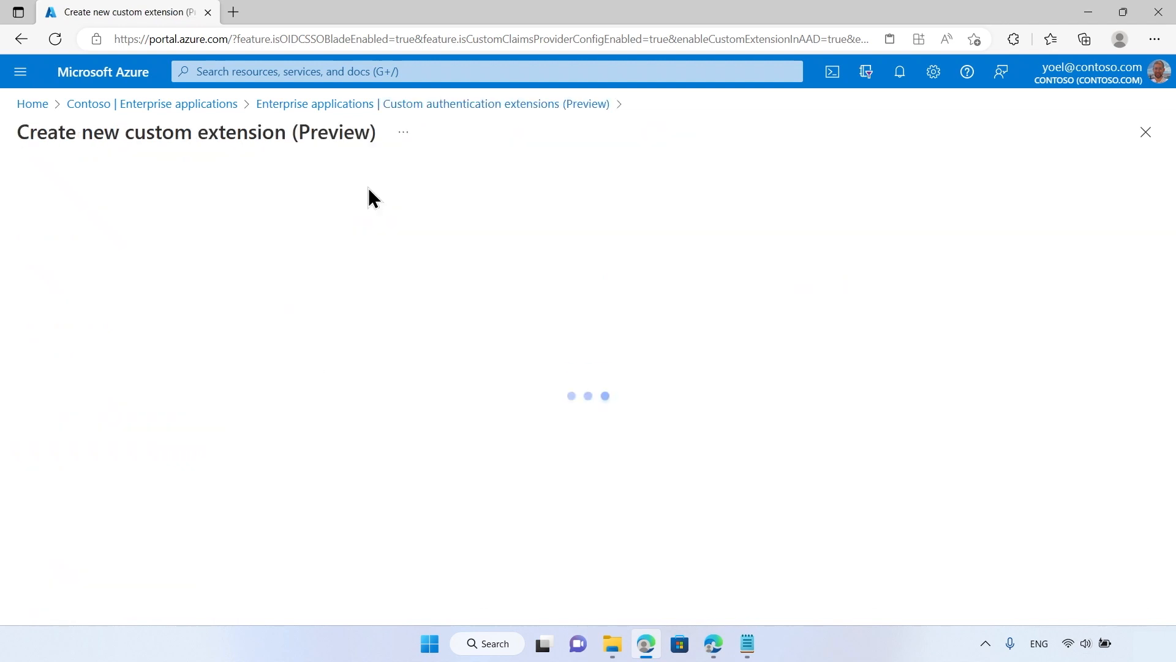
{"action": "left_click", "coordinate": [510, 357]}
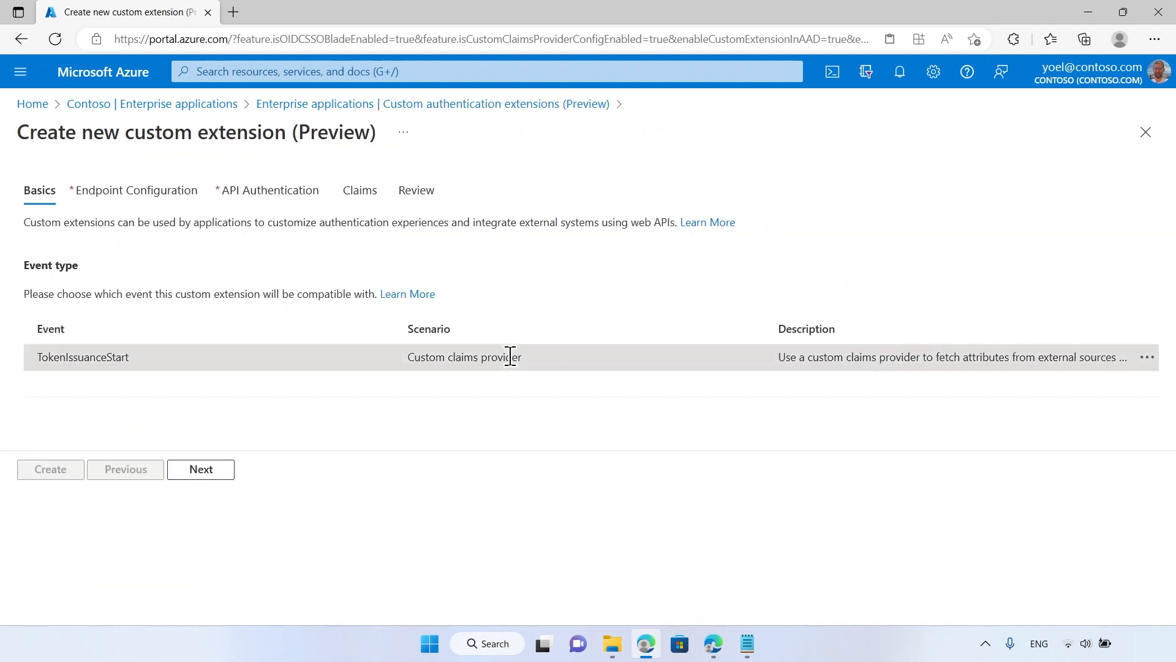
{"action": "left_click", "coordinate": [227, 474]}
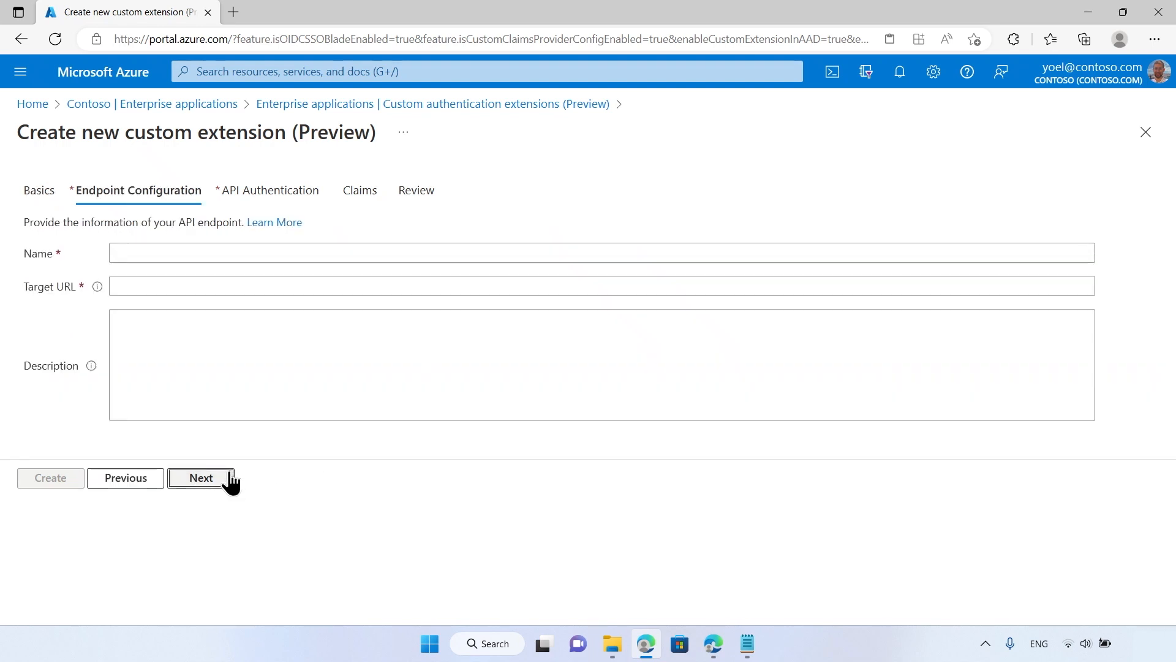
Name the extension 'Token issuance event' with the pasted function URL as its target.
{"action": "left_click", "coordinate": [547, 252]}
{"action": "type", "text": "Token "}
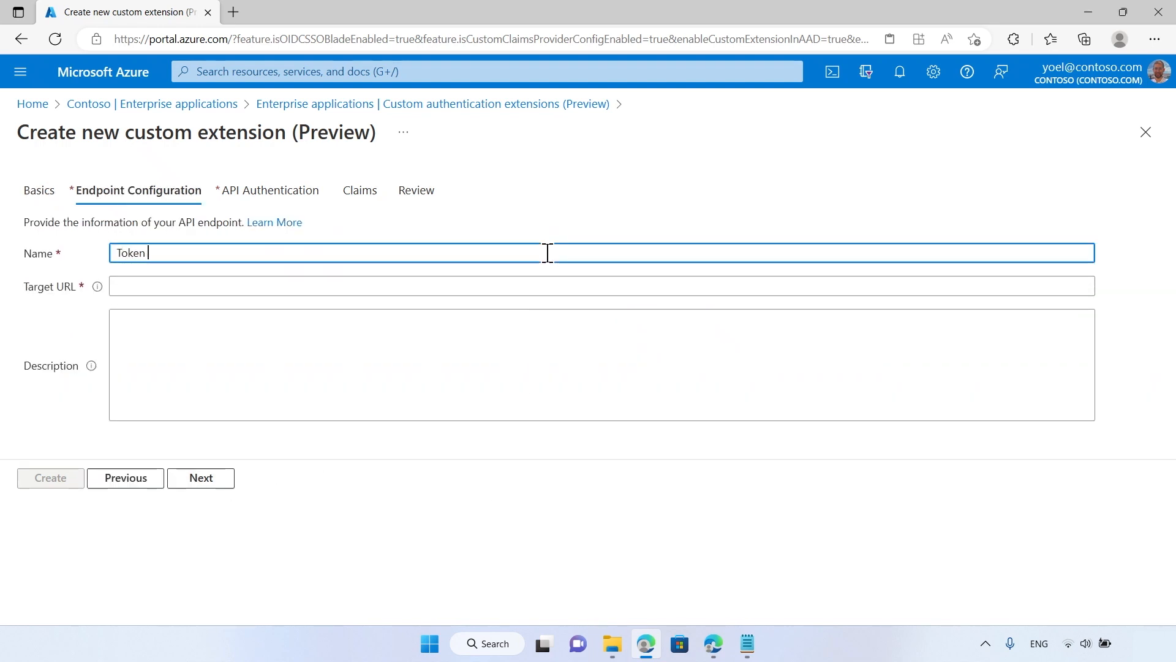
{"action": "type", "text": "issuance event"}
{"action": "left_click", "coordinate": [736, 284]}
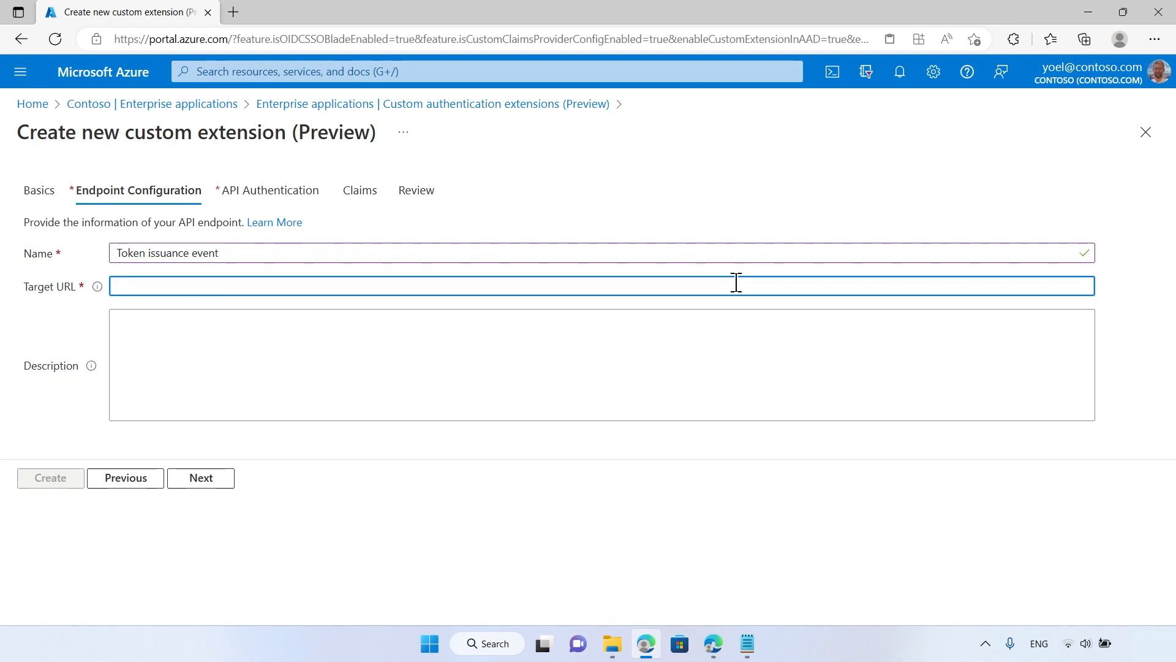
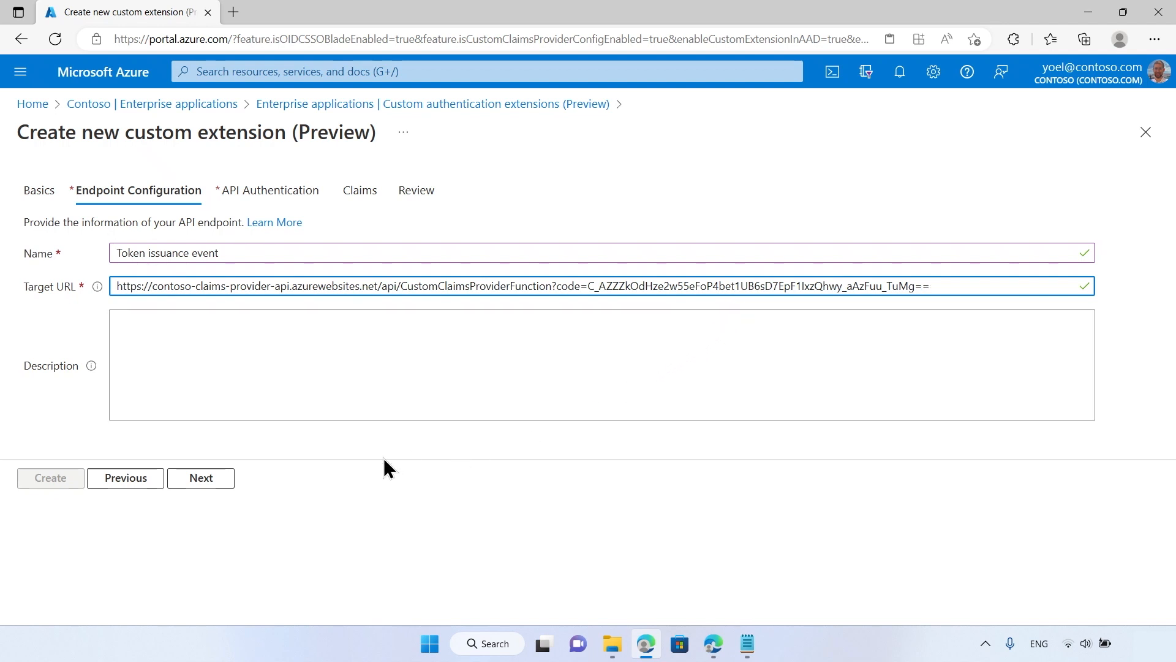
{"action": "left_click", "coordinate": [228, 475]}
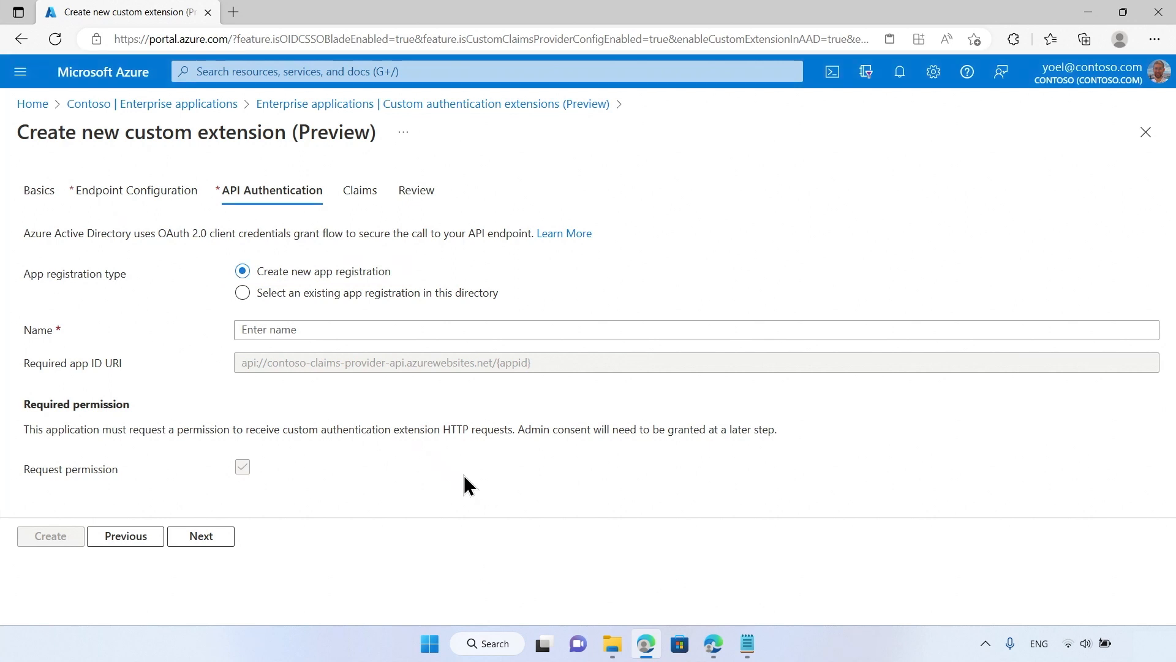
Name the new app registration 'Azure Functions authentication events API' and move on to claims.
{"action": "left_click", "coordinate": [750, 333]}
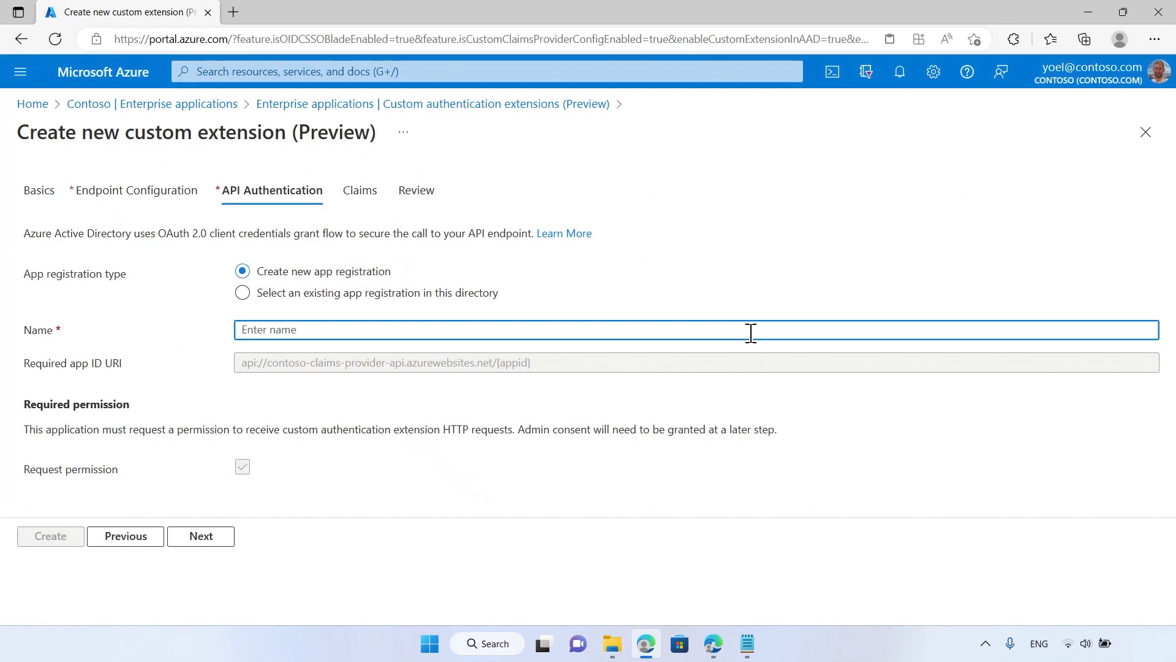
{"action": "type", "text": "Azure Functions authentication events AP"}
{"action": "type", "text": "I"}
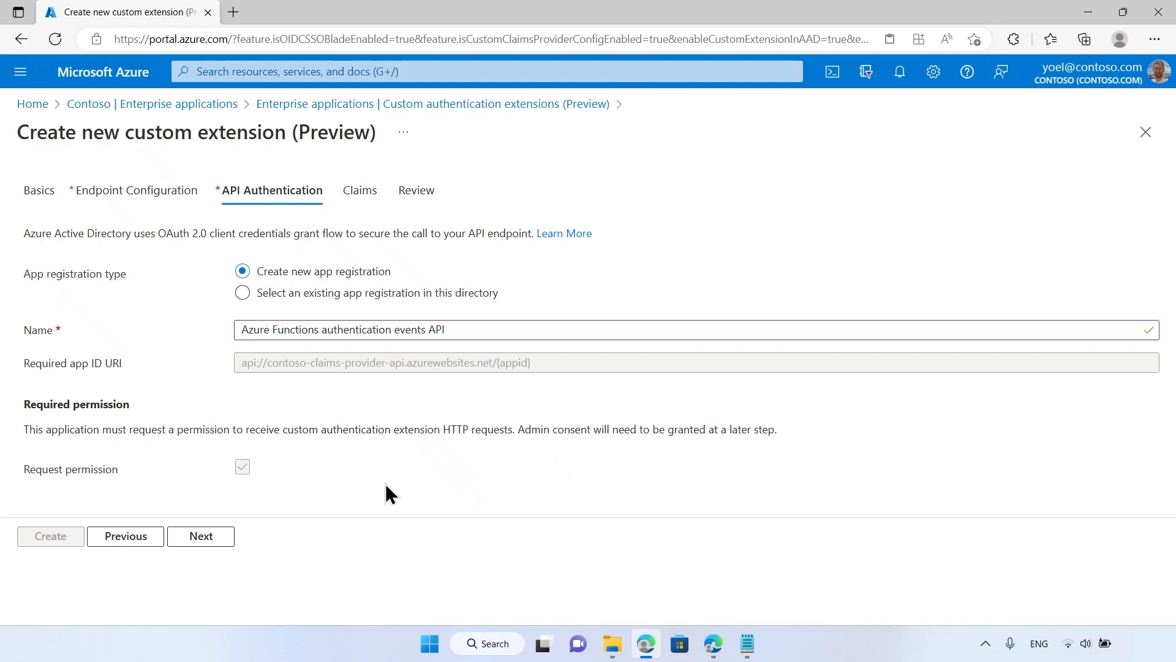
{"action": "left_click", "coordinate": [220, 538]}
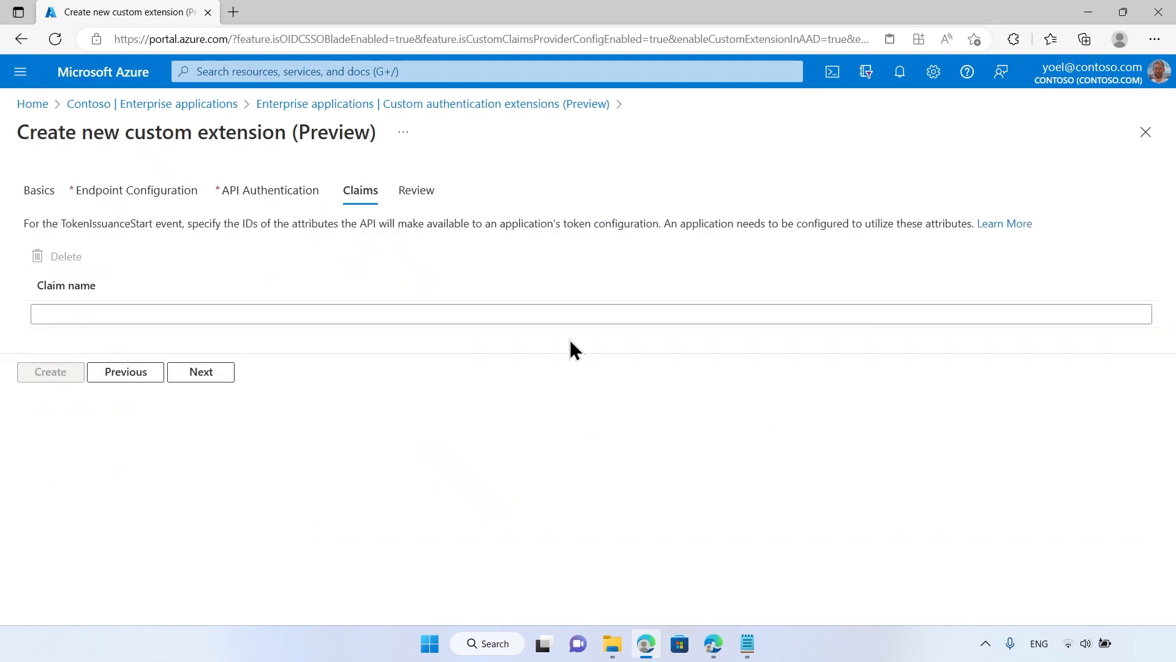
Add claims dateOfBirth, customRoles, apiVersion and correlationId, then go to the review.
{"action": "left_click", "coordinate": [579, 315]}
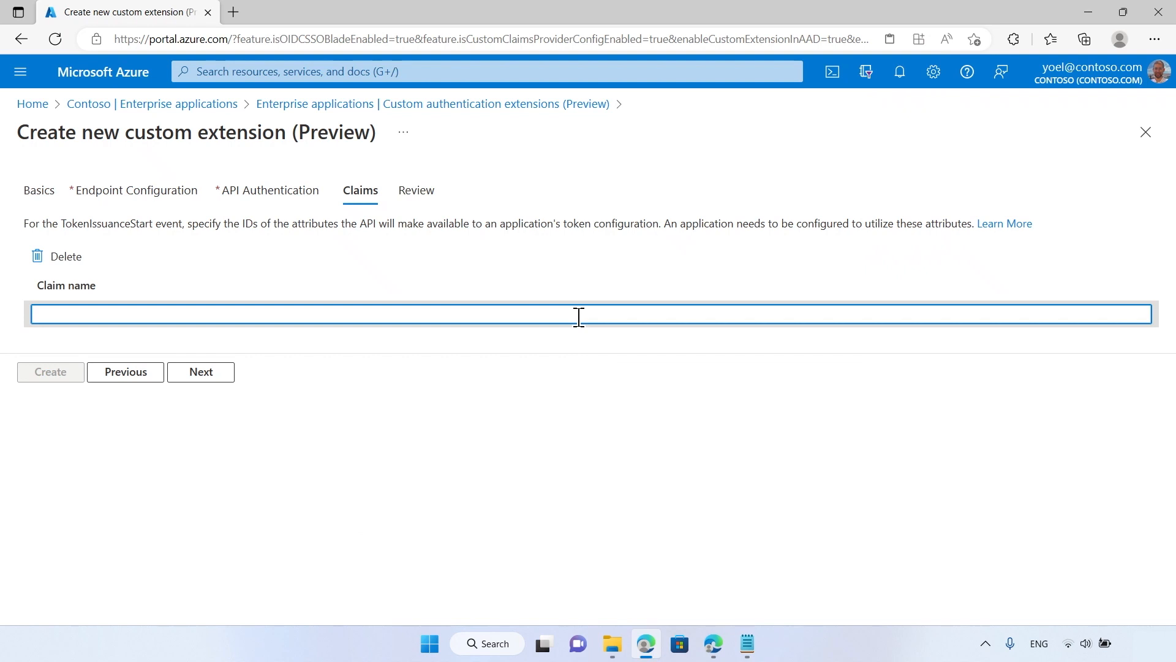
{"action": "type", "text": "dateOfBirth"}
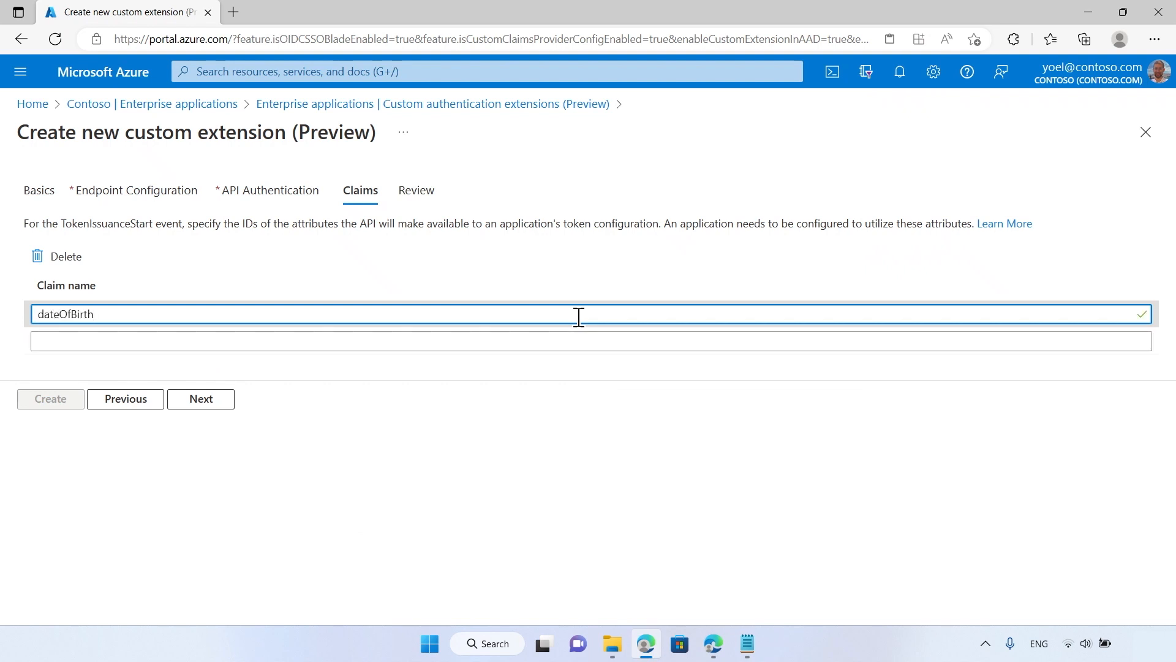
{"action": "left_click", "coordinate": [599, 342]}
{"action": "type", "text": "customRoles"}
{"action": "left_click", "coordinate": [592, 368]}
{"action": "type", "text": "apiVersion"}
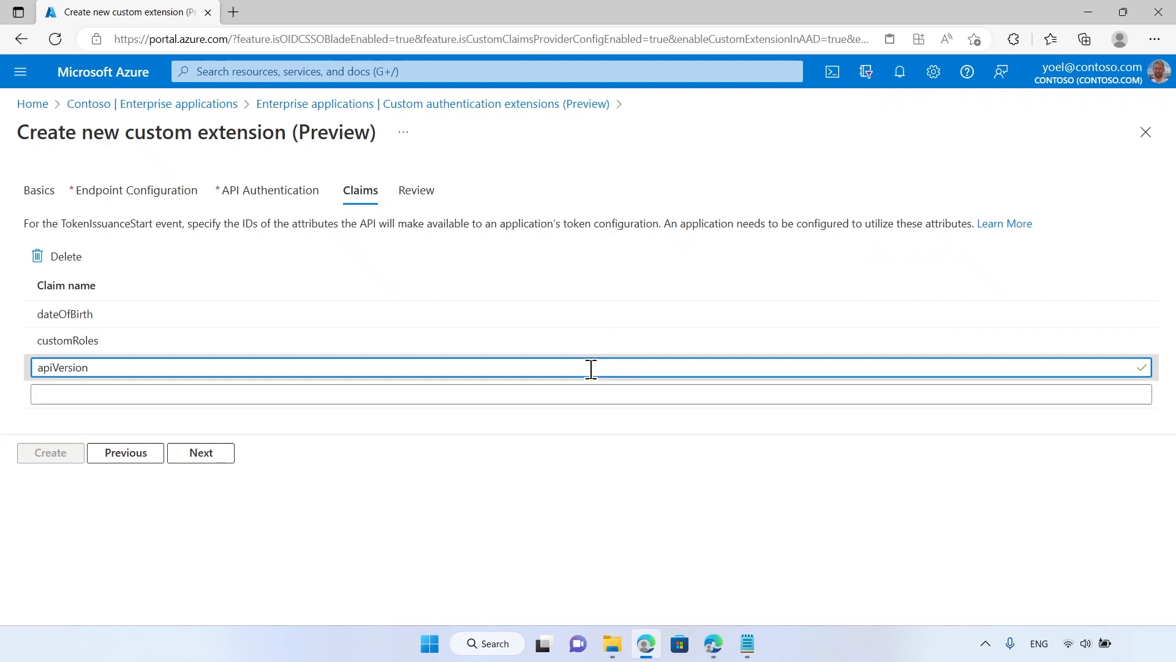
{"action": "left_click", "coordinate": [601, 392]}
{"action": "type", "text": "correlationId"}
{"action": "left_click", "coordinate": [601, 484]}
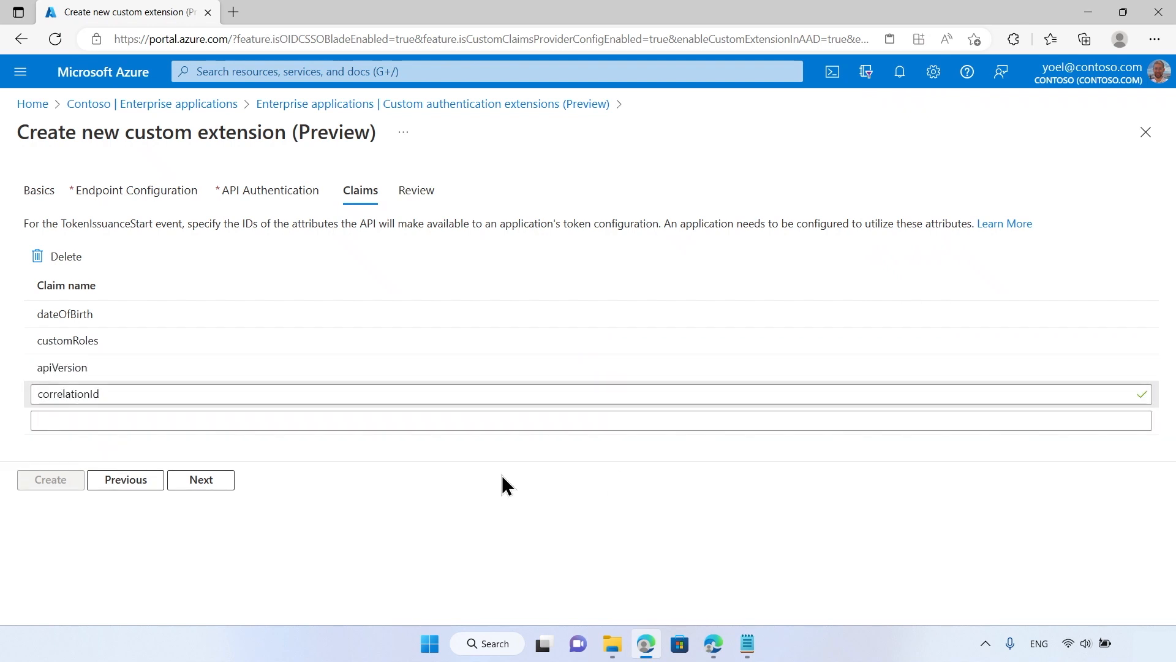
{"action": "left_click", "coordinate": [223, 480]}
{"action": "scroll", "coordinate": [222, 478], "scroll_direction": "down", "scroll_amount": 3}
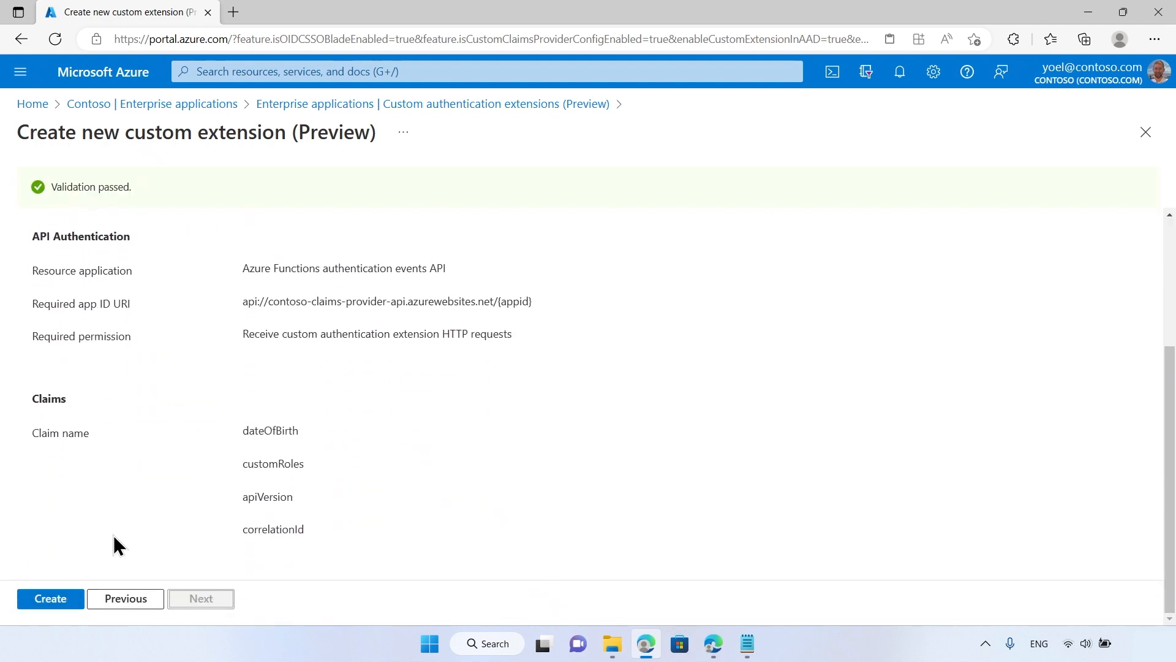
Create the 'Token issuance event' extension and view its attributes on the overview.
{"action": "left_click", "coordinate": [77, 603]}
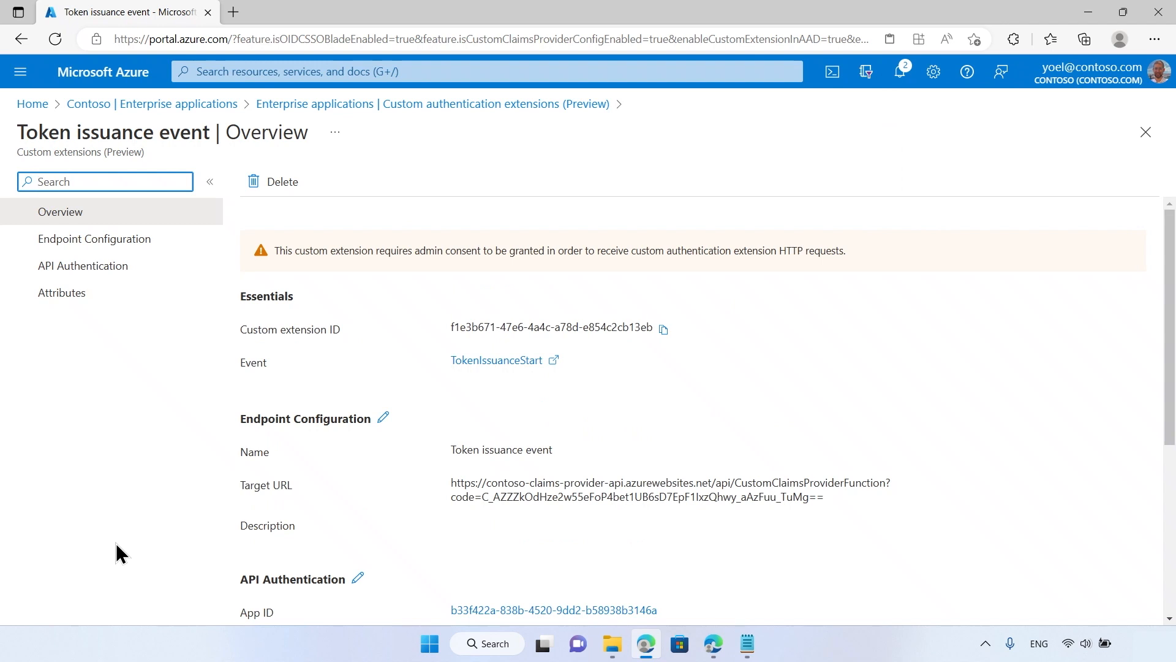
{"action": "scroll", "coordinate": [851, 539], "scroll_direction": "down", "scroll_amount": 5}
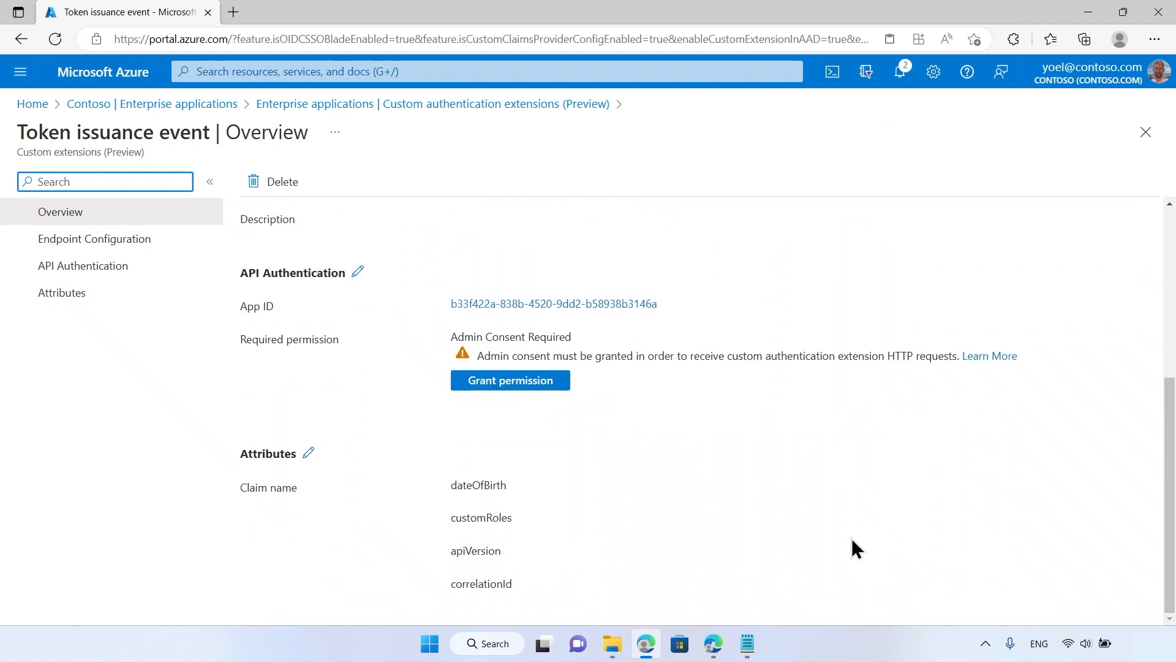
Grant admin consent to the Azure Functions authentication events API permissions.
{"action": "left_click", "coordinate": [563, 383]}
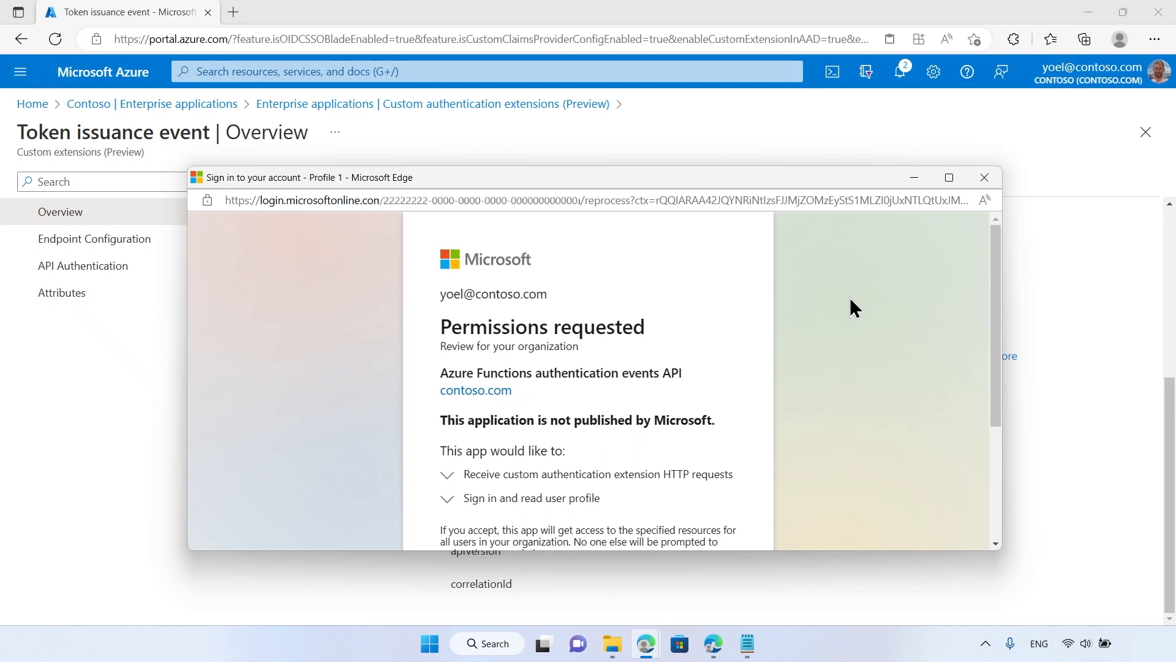
{"action": "scroll", "coordinate": [851, 298], "scroll_direction": "down", "scroll_amount": 3}
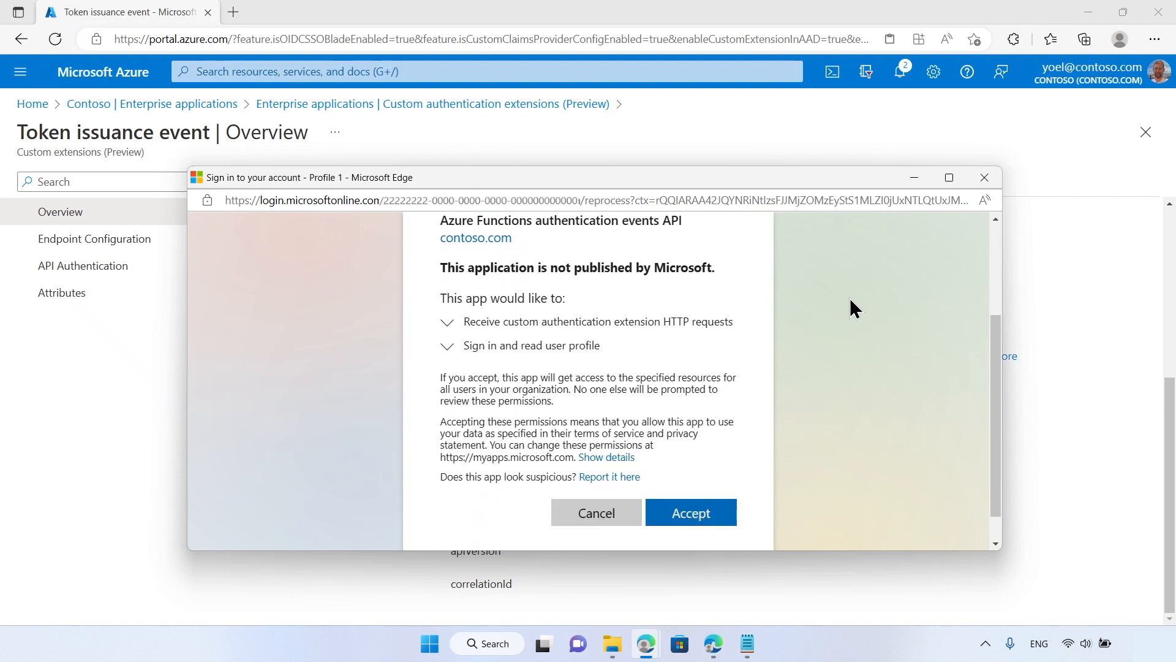
{"action": "left_click", "coordinate": [732, 322]}
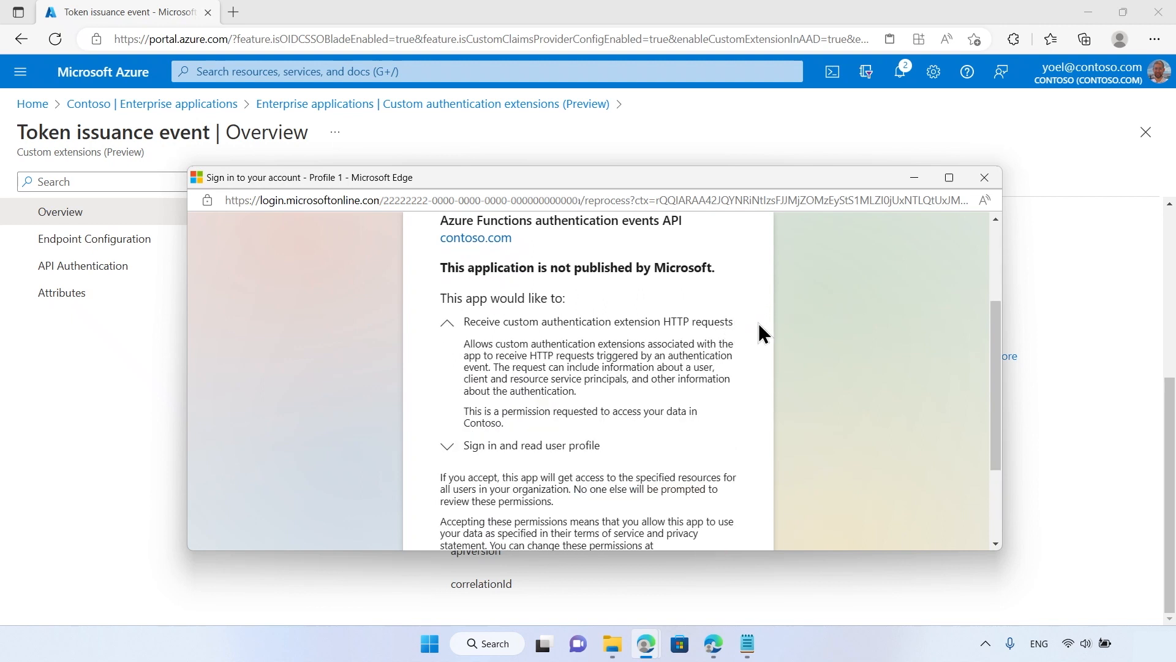
{"action": "left_click", "coordinate": [726, 325]}
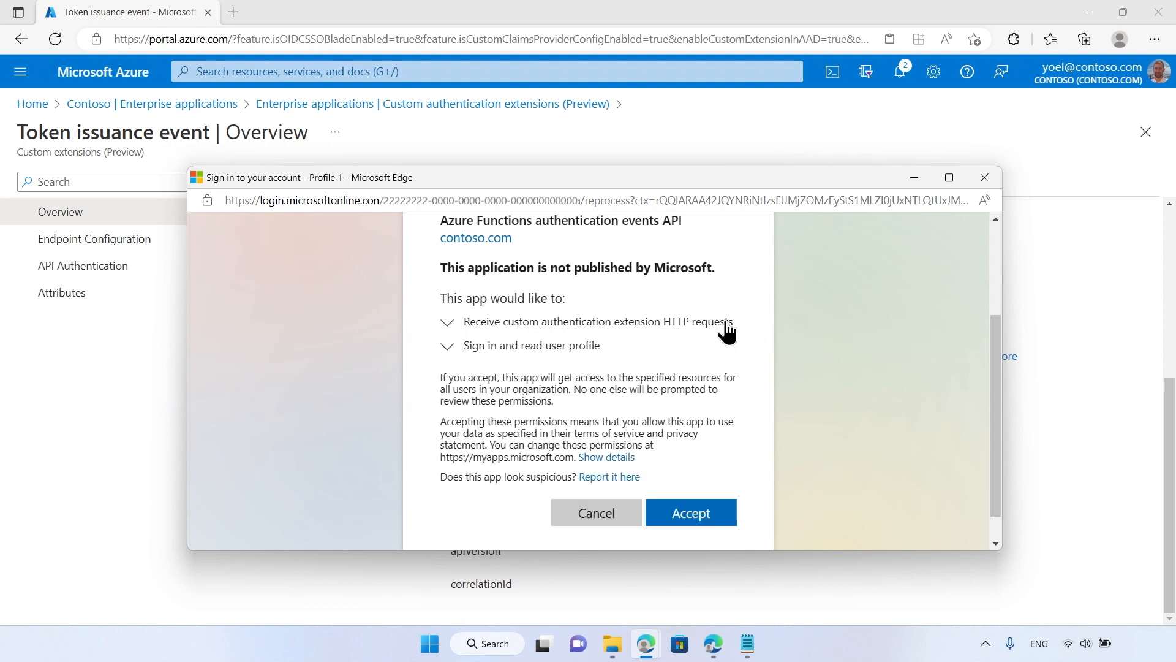
{"action": "left_click", "coordinate": [730, 512]}
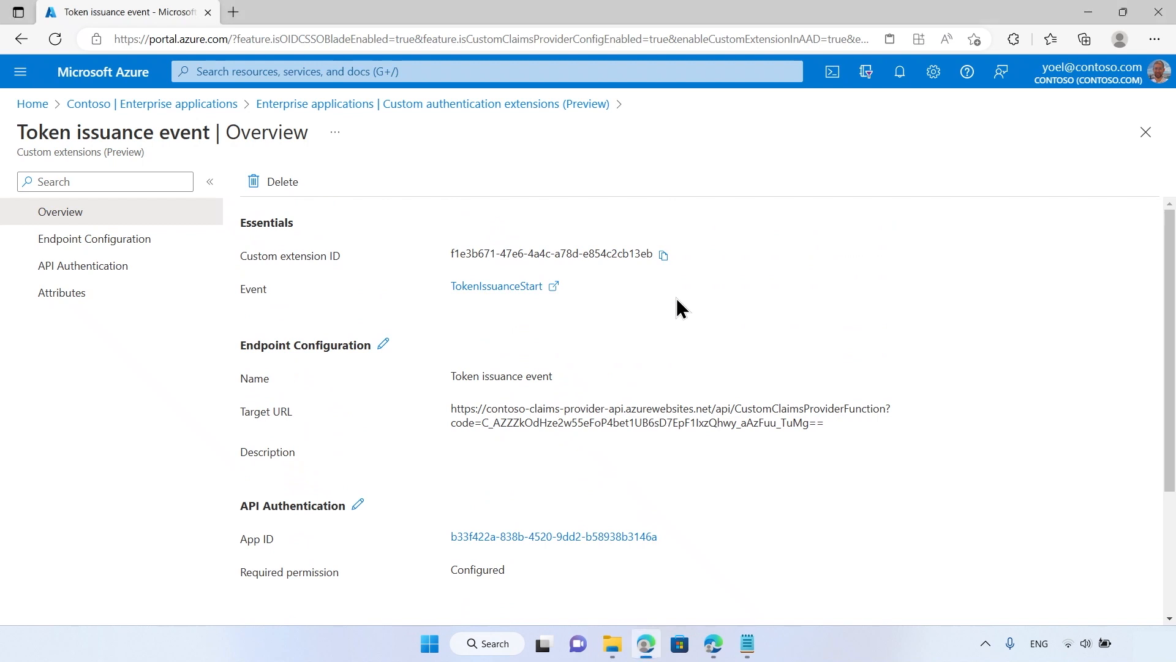
Start a new app registration from the Contoso directory's App registrations.
{"action": "left_click", "coordinate": [229, 109]}
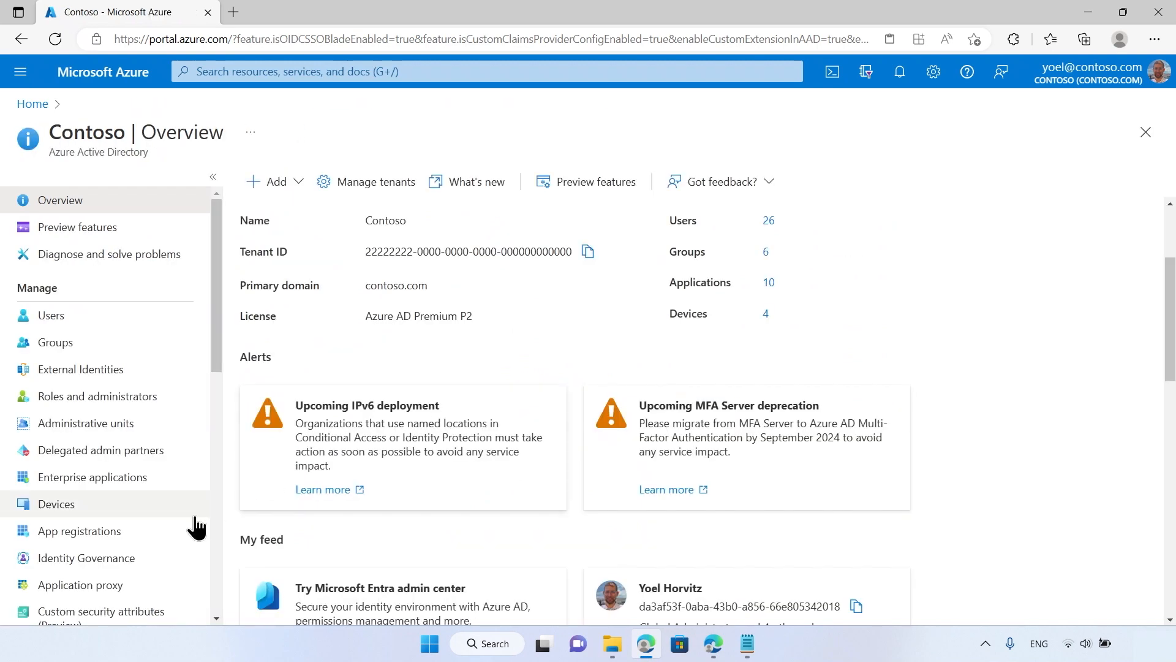
{"action": "left_click", "coordinate": [179, 538]}
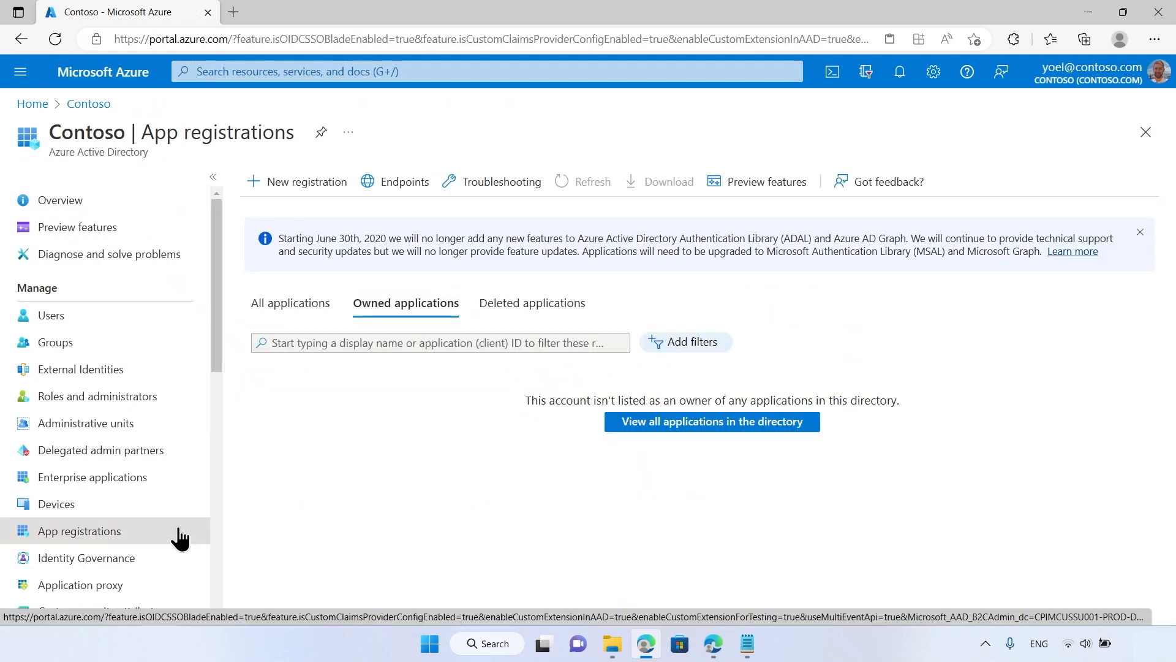
{"action": "left_click", "coordinate": [329, 195]}
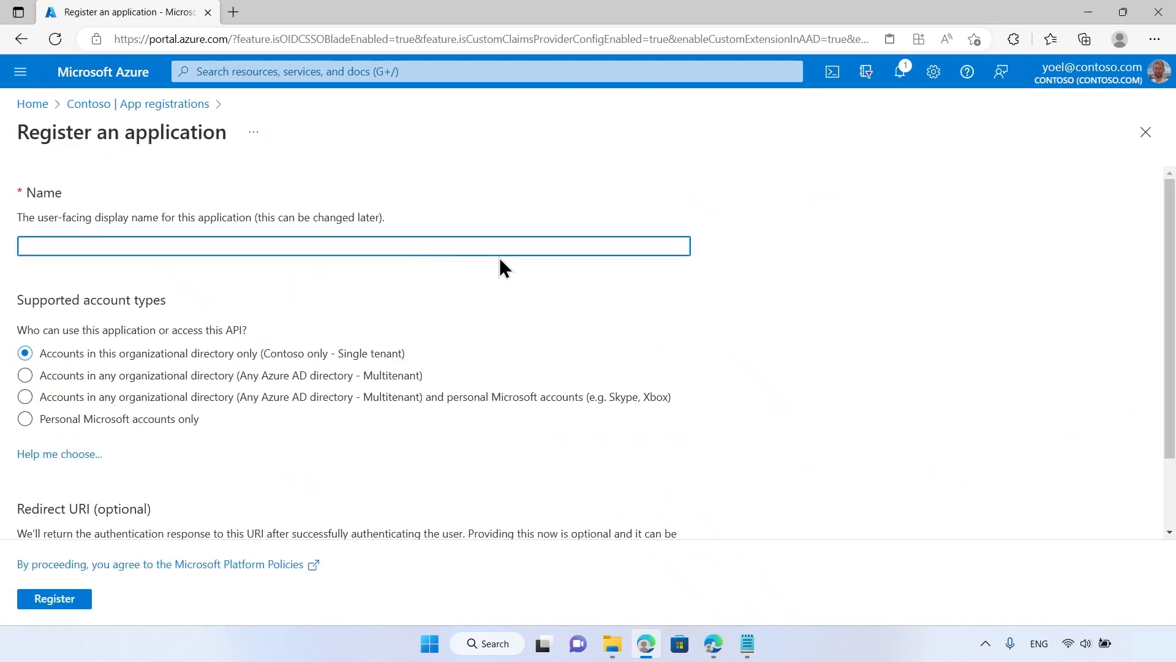
{"action": "type", "text": "My test application"}
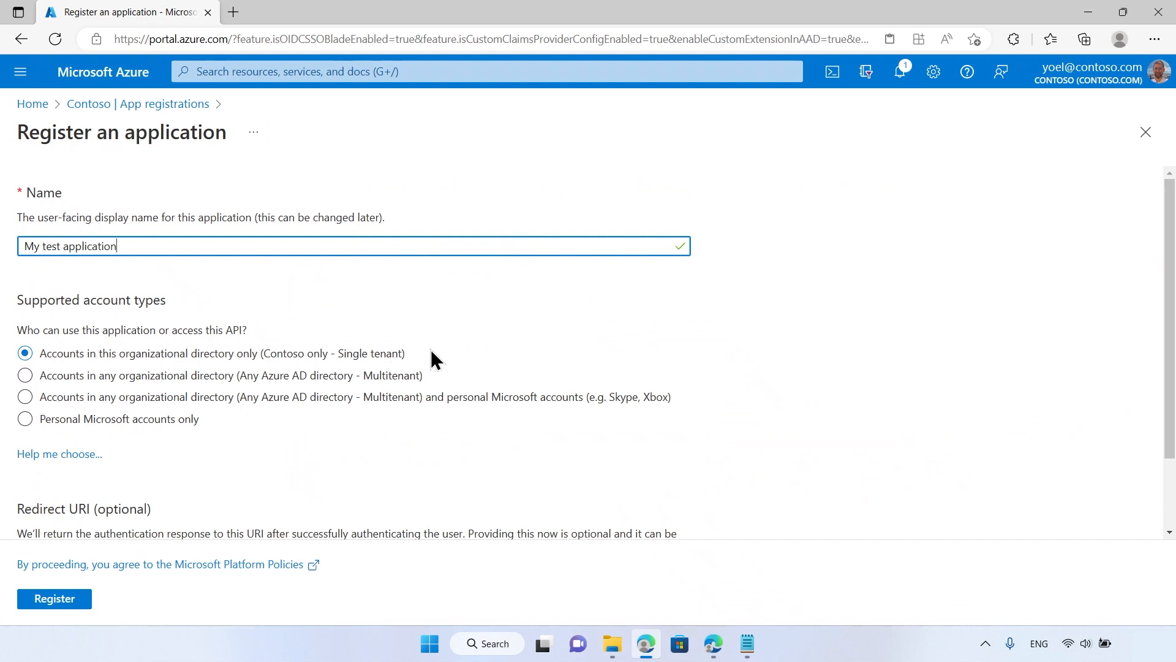
{"action": "scroll", "coordinate": [433, 358], "scroll_direction": "down", "scroll_amount": 2}
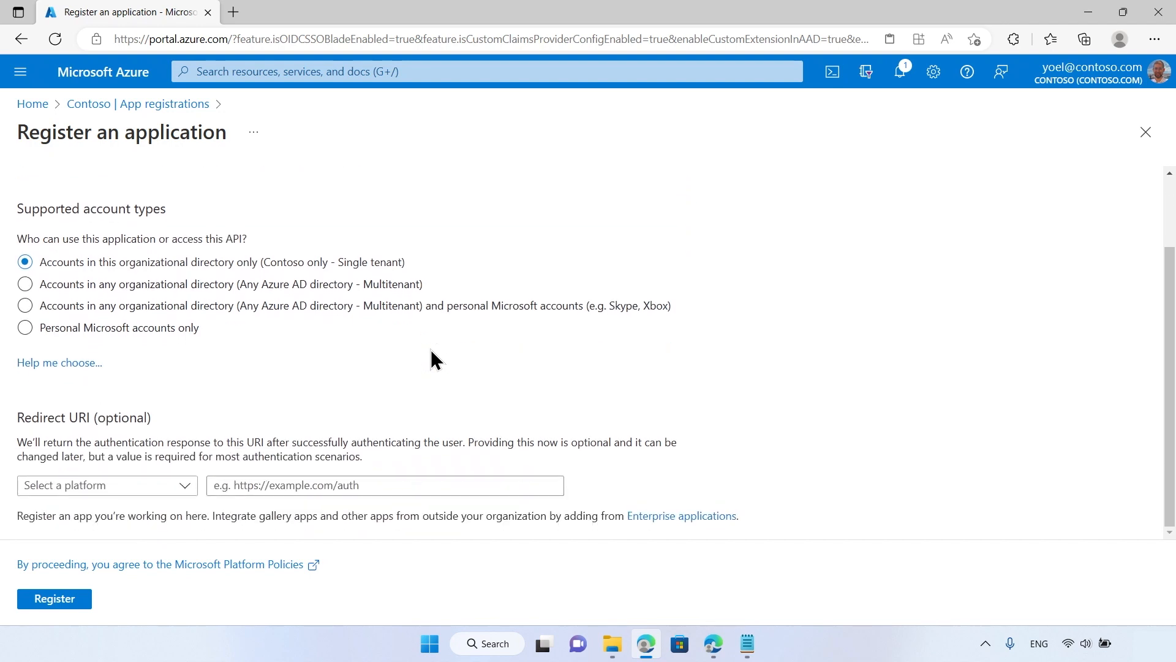
{"action": "left_click", "coordinate": [185, 487]}
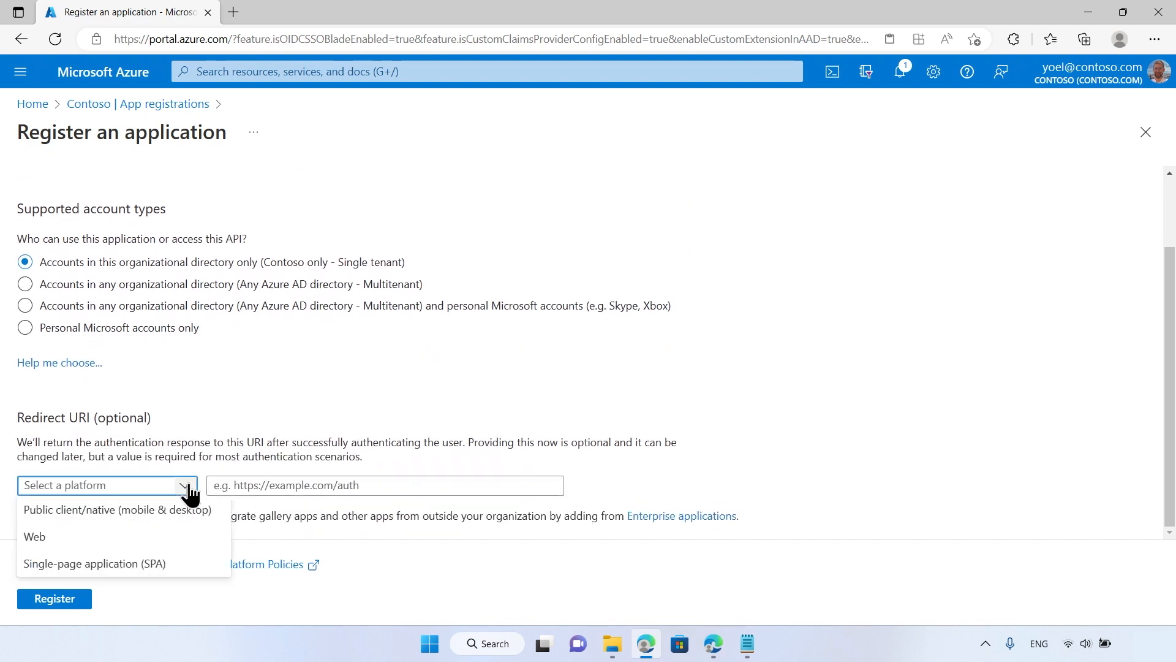
{"action": "left_click", "coordinate": [166, 542]}
{"action": "left_click", "coordinate": [469, 486]}
{"action": "type", "text": "ht"}
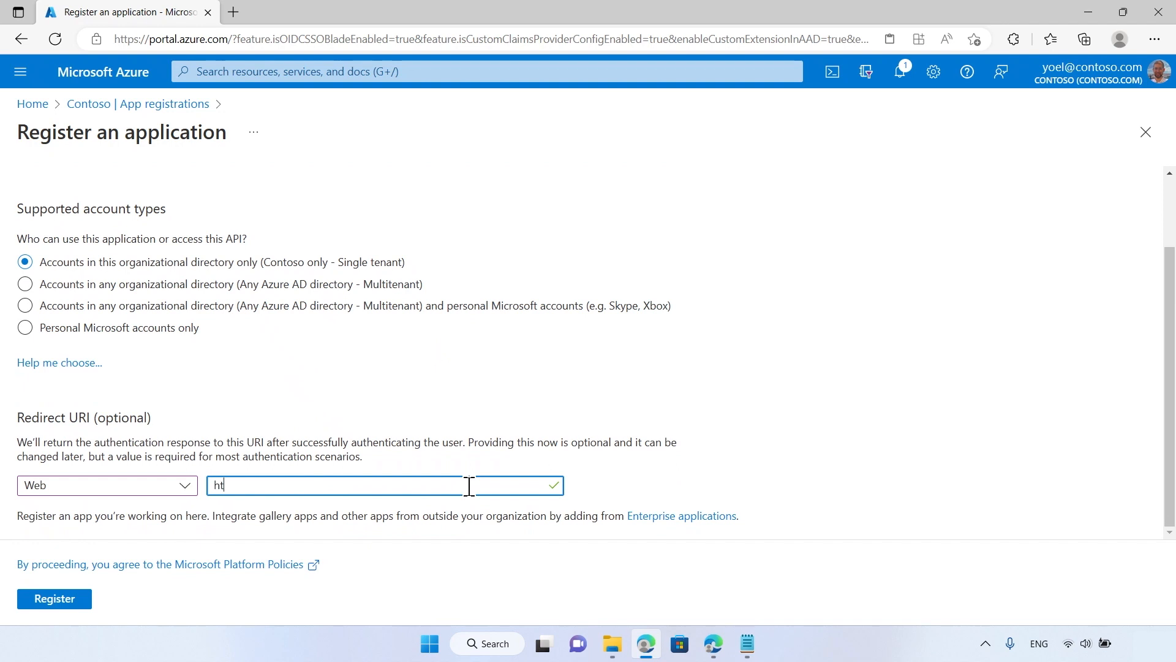
{"action": "type", "text": "tps://j"}
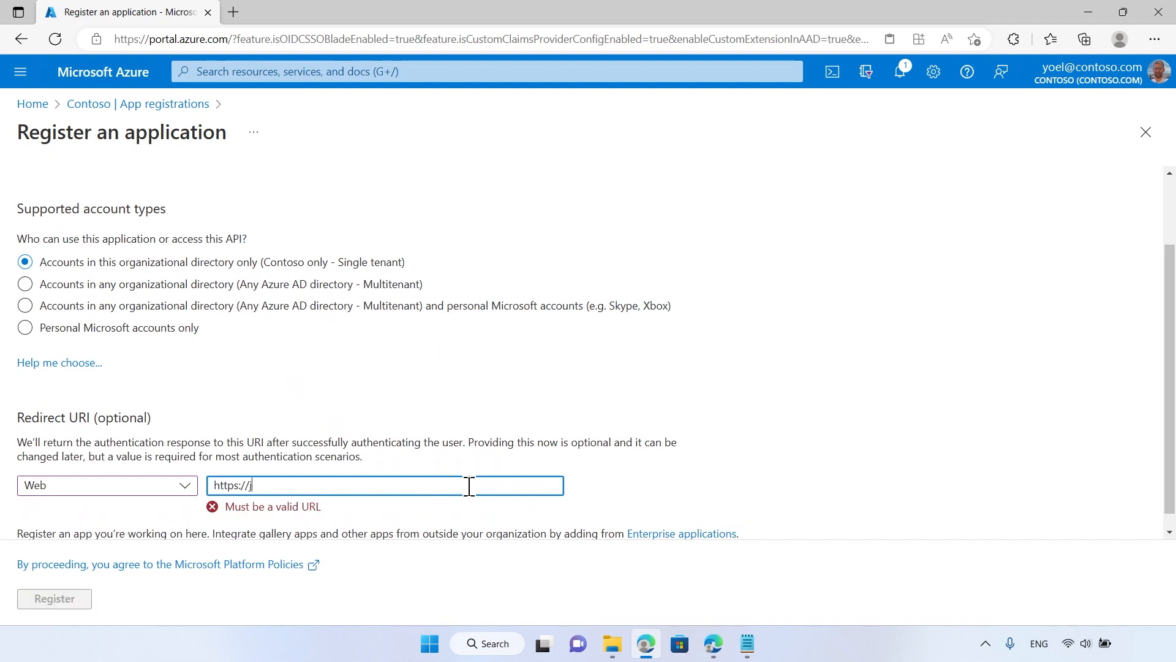
{"action": "type", "text": "wt.ms"}
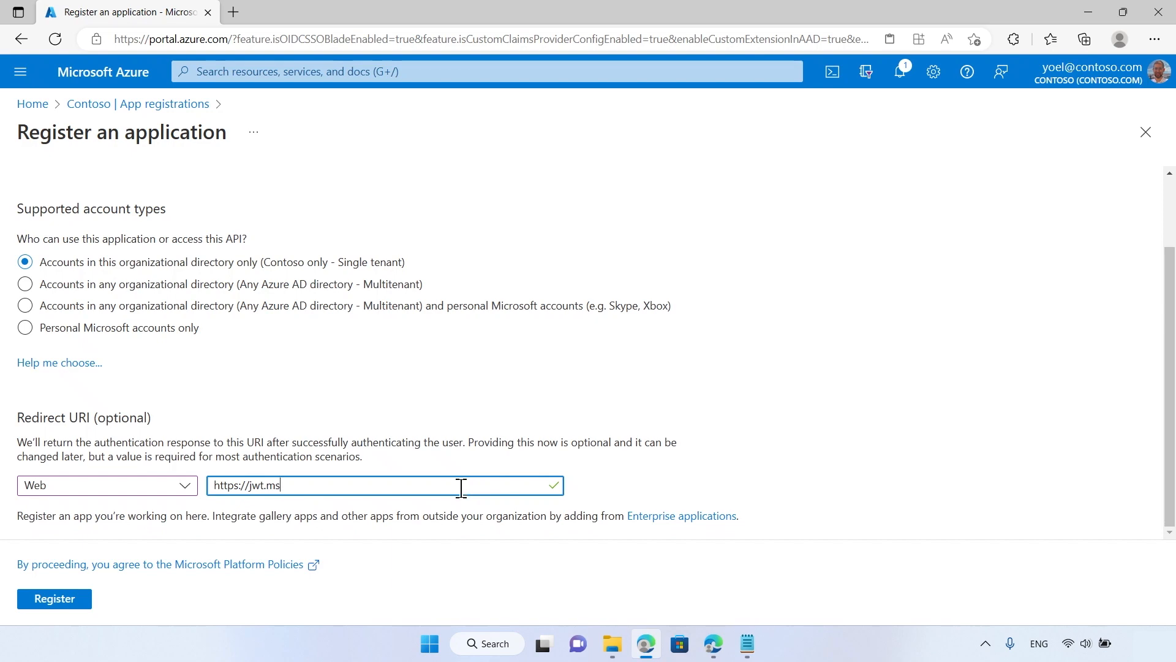
{"action": "left_click", "coordinate": [88, 601]}
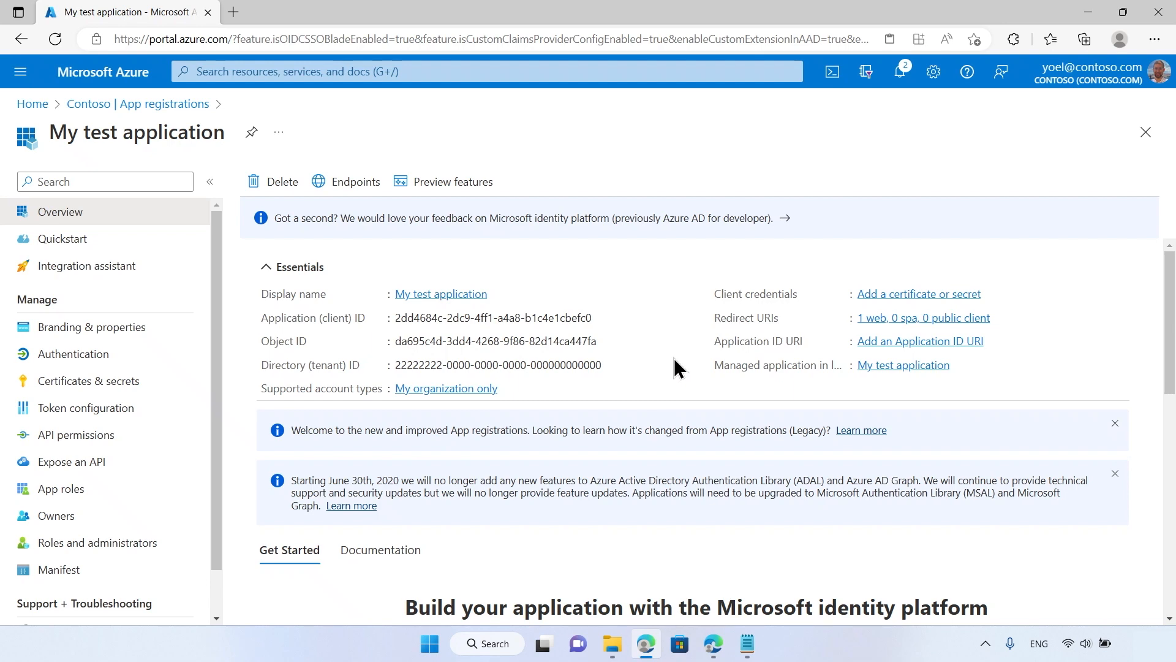
On the Authentication page, check ID tokens for implicit and hybrid flows and save.
{"action": "left_click", "coordinate": [147, 359]}
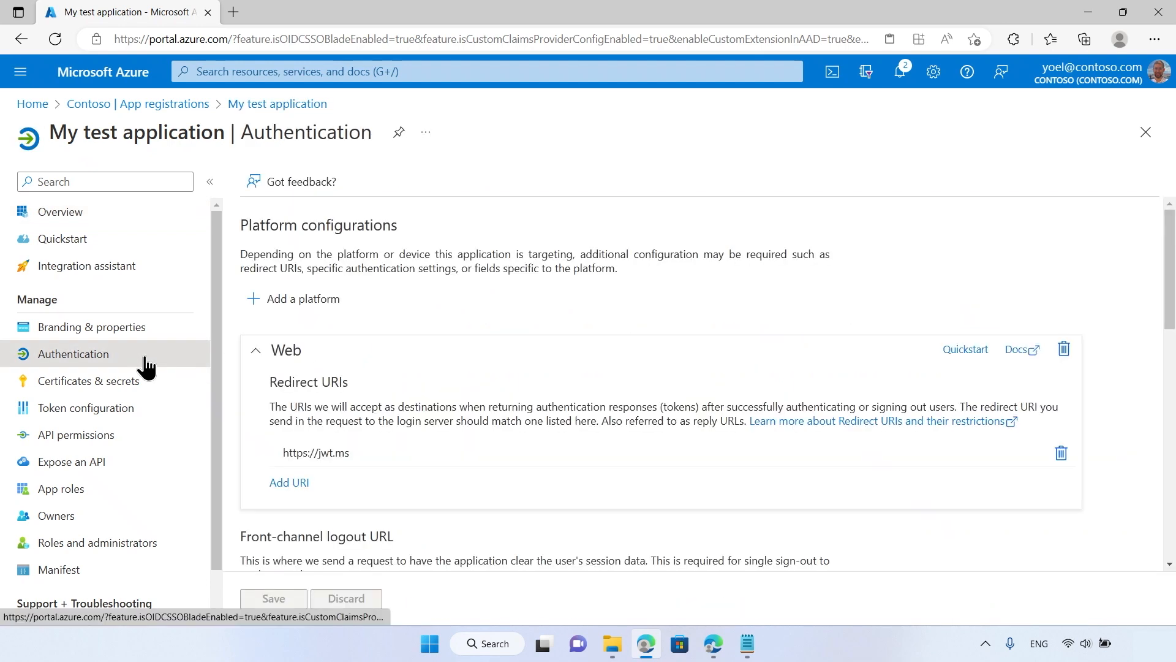
{"action": "scroll", "coordinate": [558, 415], "scroll_direction": "down", "scroll_amount": 3}
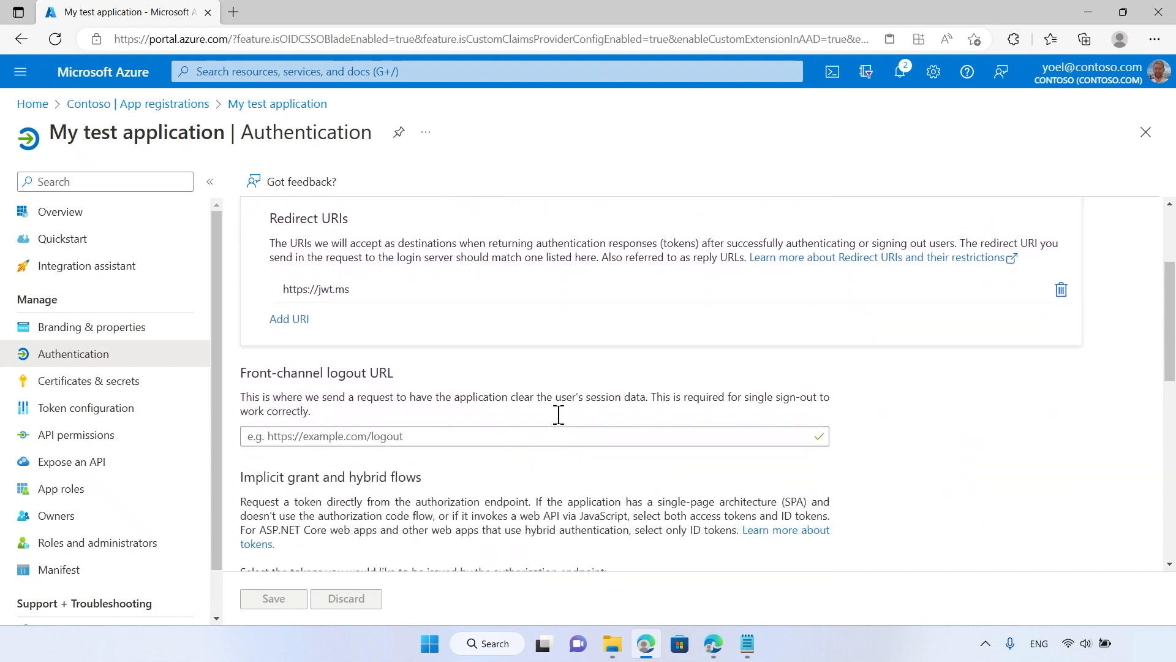
{"action": "scroll", "coordinate": [558, 415], "scroll_direction": "down", "scroll_amount": 3}
{"action": "left_click", "coordinate": [464, 443]}
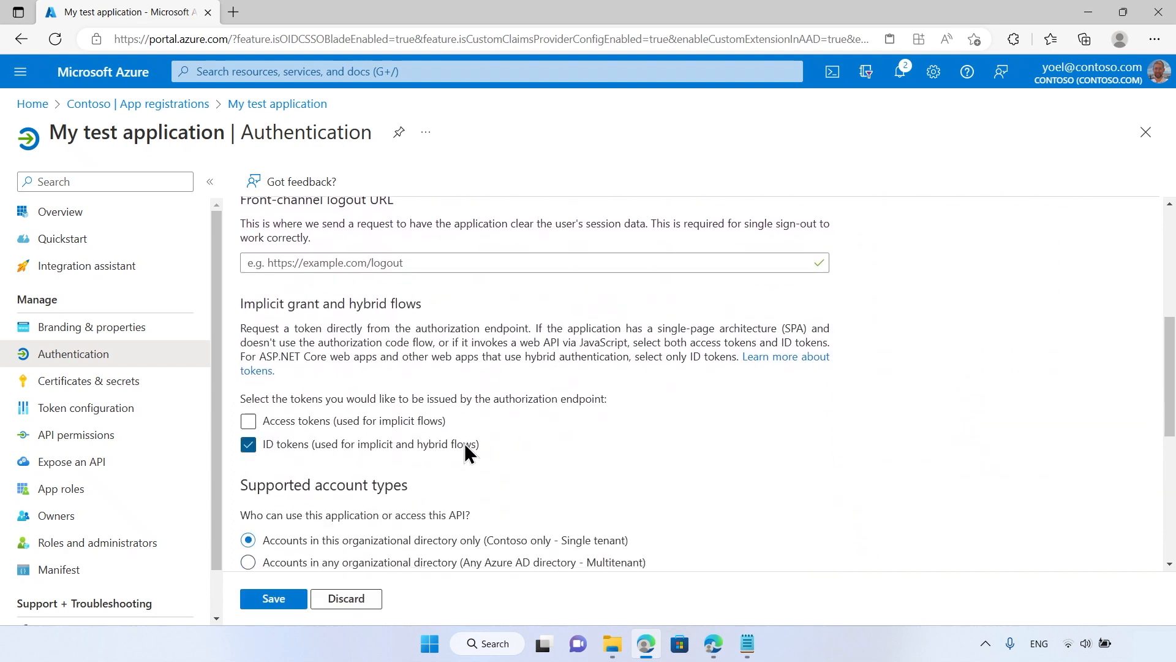
{"action": "left_click", "coordinate": [293, 612]}
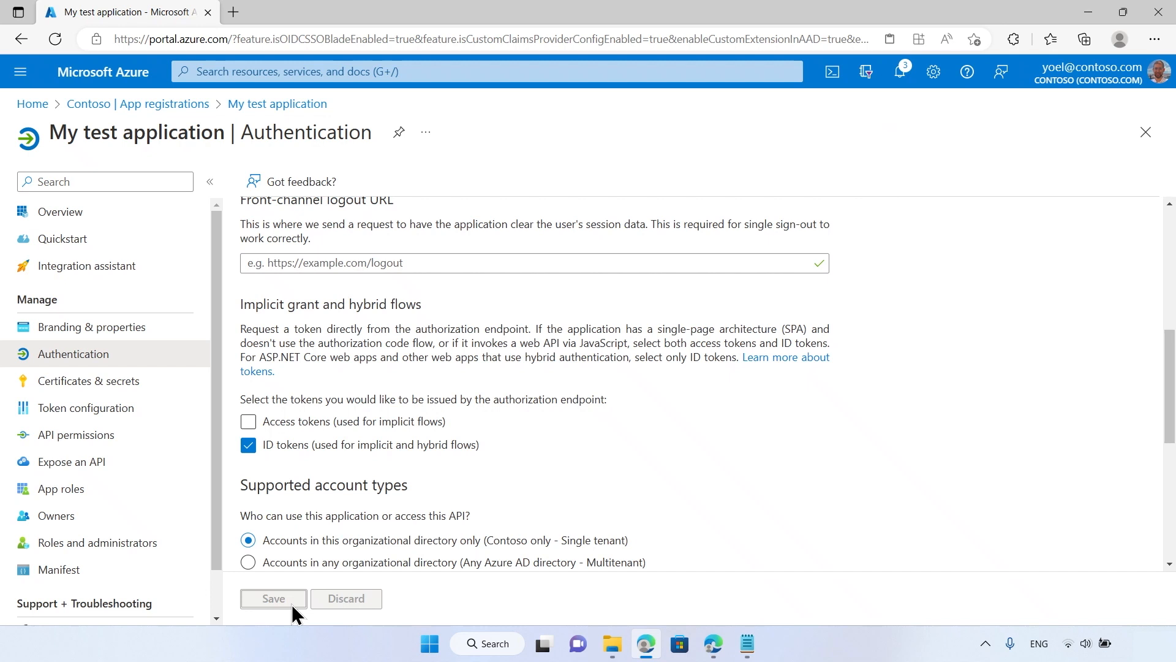
Change acceptMappedClaims from null to true in the app manifest, save, and return to Overview.
{"action": "left_click", "coordinate": [186, 579]}
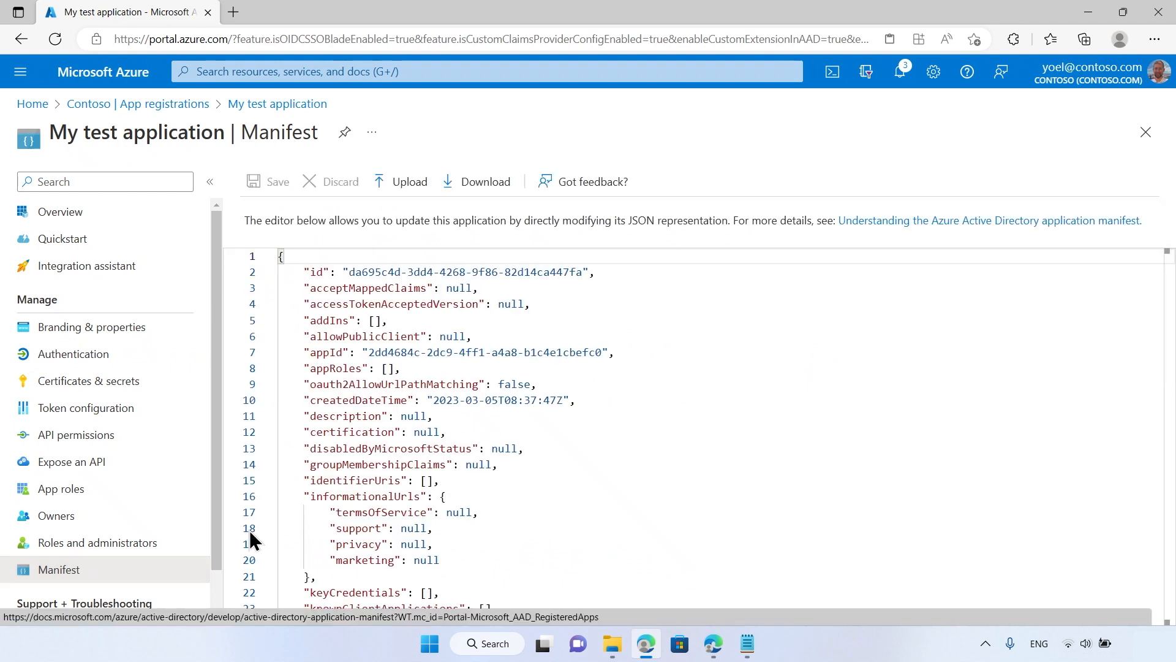
{"action": "double_click", "coordinate": [460, 287]}
{"action": "type", "text": "true"}
{"action": "key", "text": "Escape"}
{"action": "left_click", "coordinate": [273, 184]}
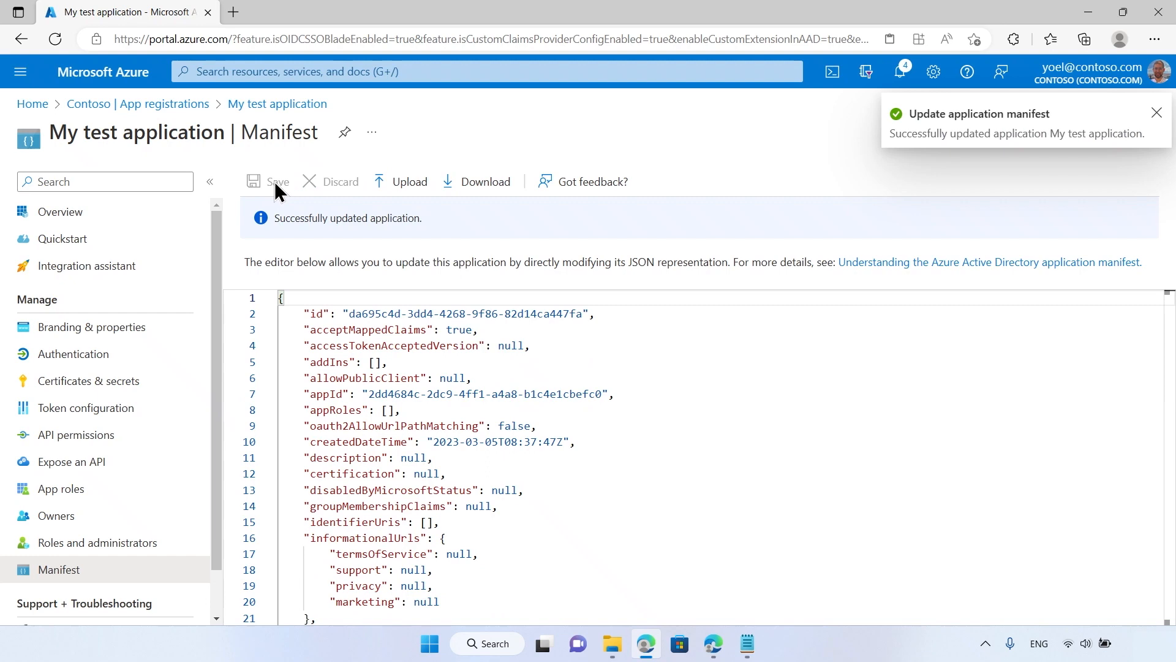
{"action": "left_click", "coordinate": [170, 218]}
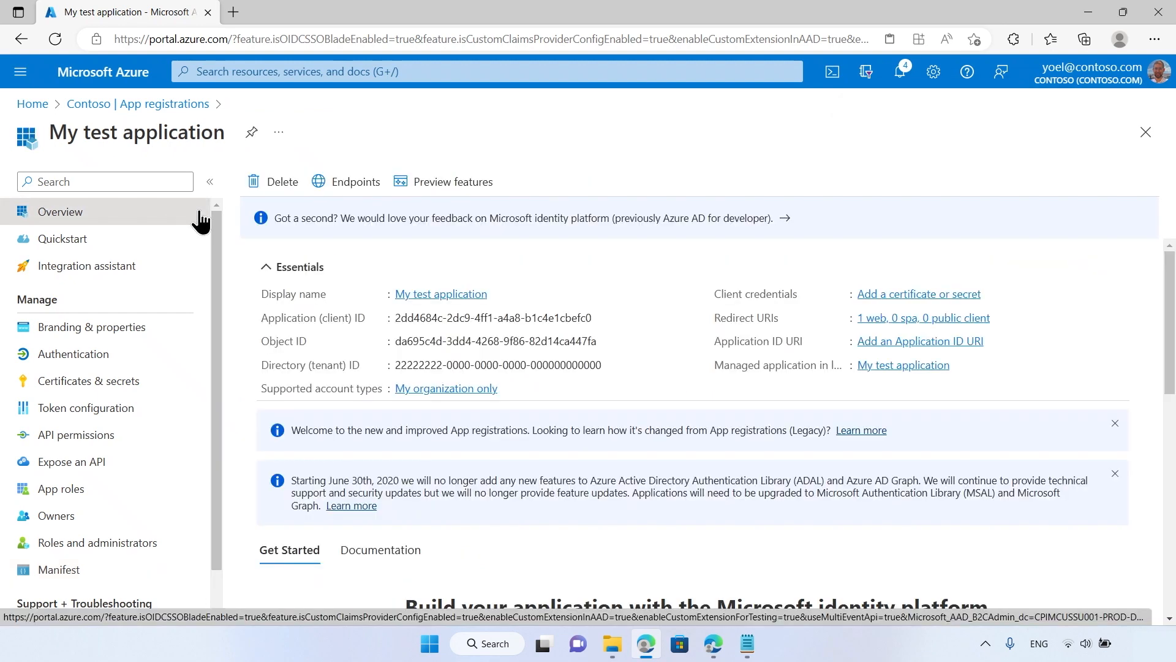
From the enterprise app's single sign-on Attributes & Claims, save Token issuance event as custom claims provider.
{"action": "left_click", "coordinate": [910, 366]}
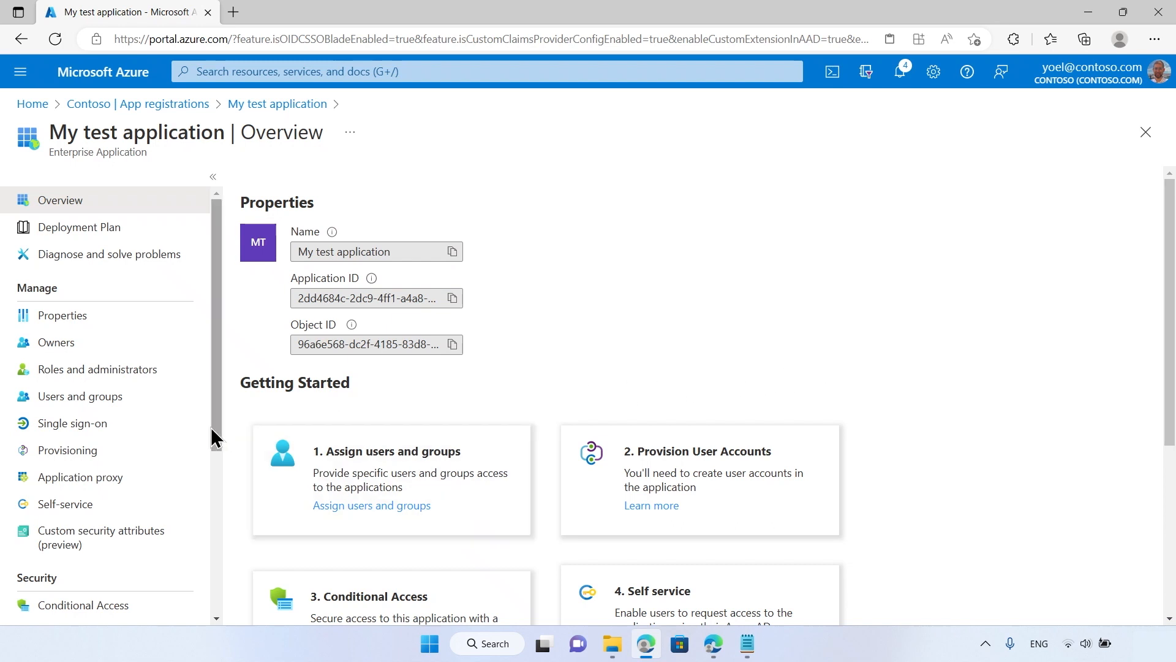
{"action": "left_click", "coordinate": [196, 438]}
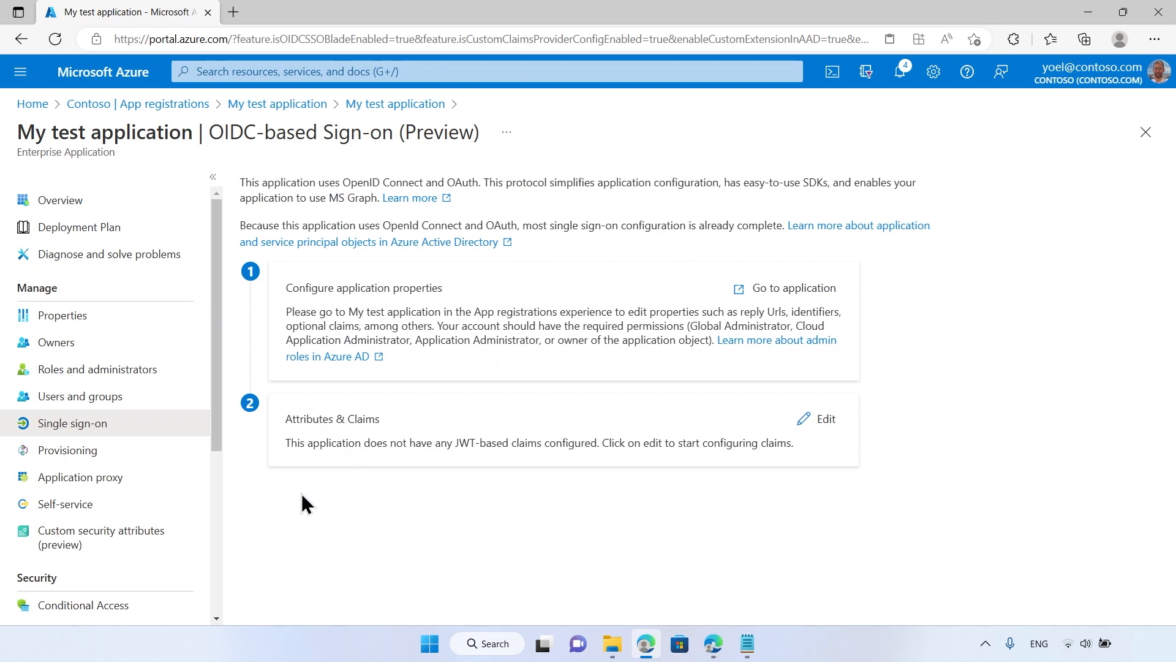
{"action": "left_click", "coordinate": [834, 428]}
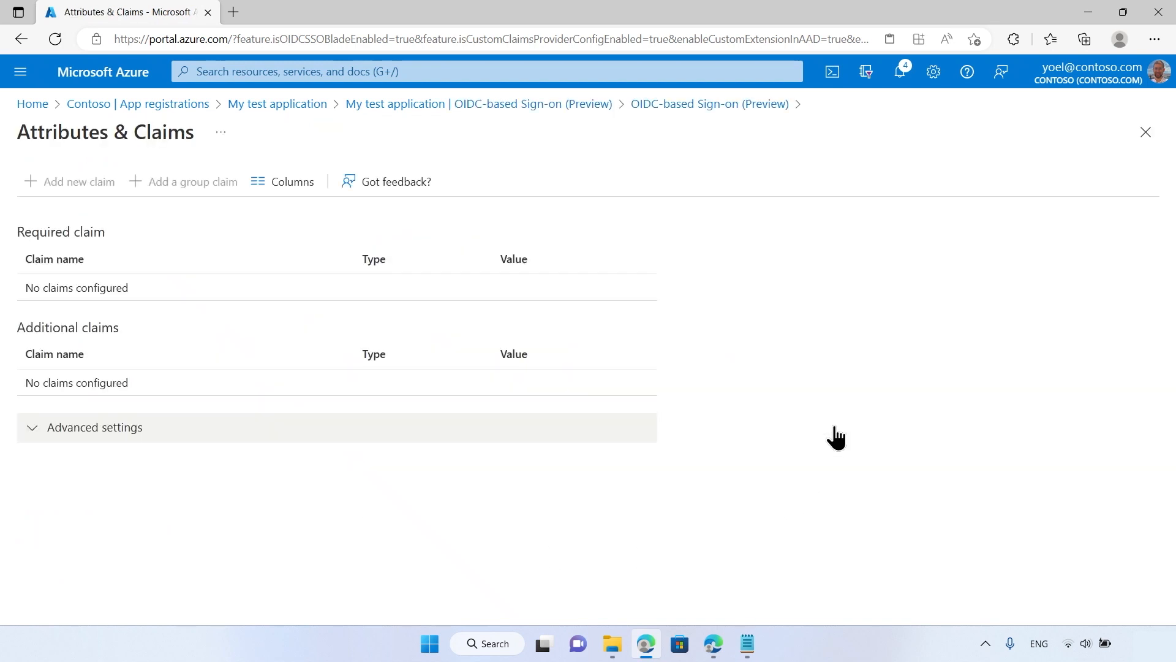
{"action": "left_click", "coordinate": [641, 431]}
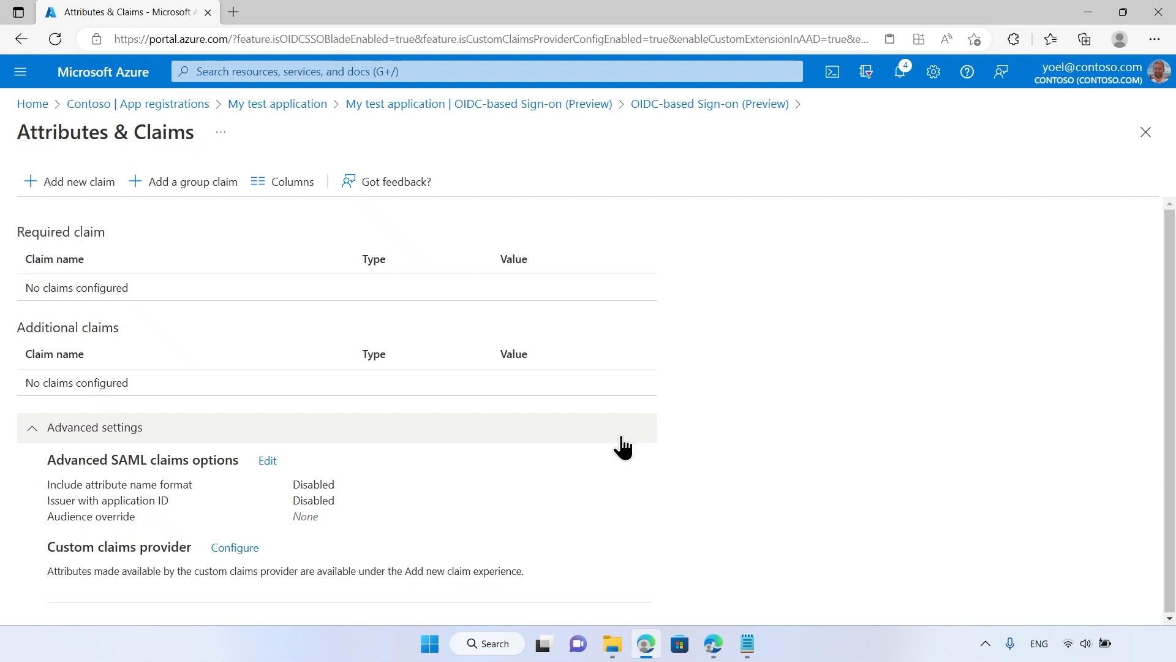
{"action": "left_click", "coordinate": [257, 551]}
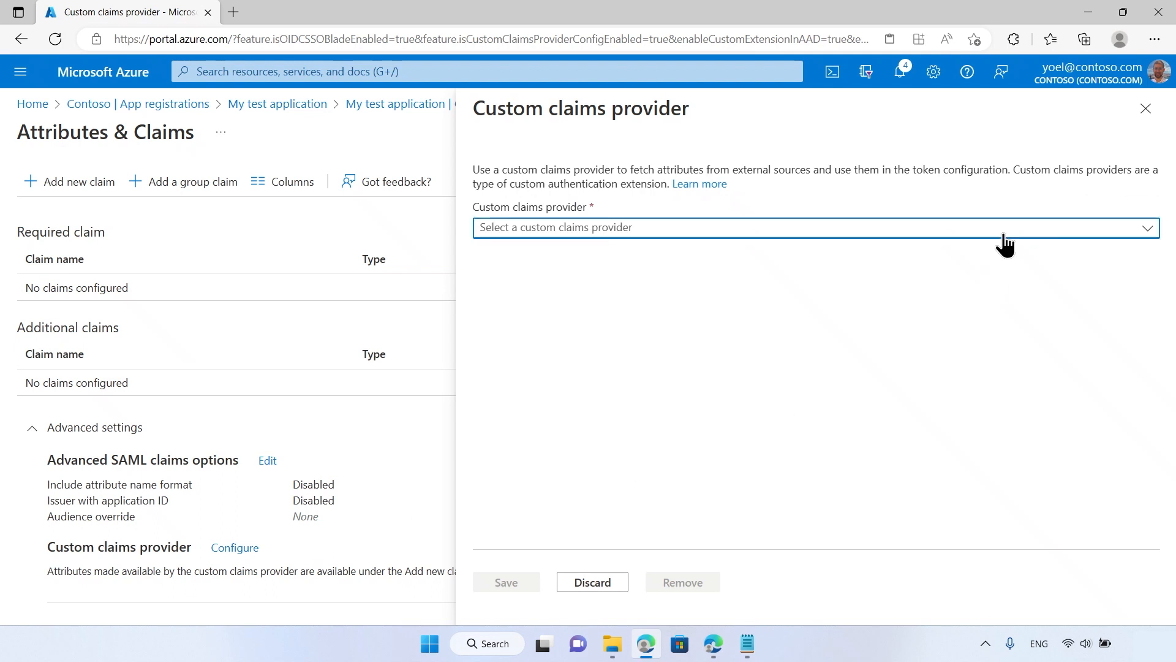
{"action": "left_click", "coordinate": [1003, 236]}
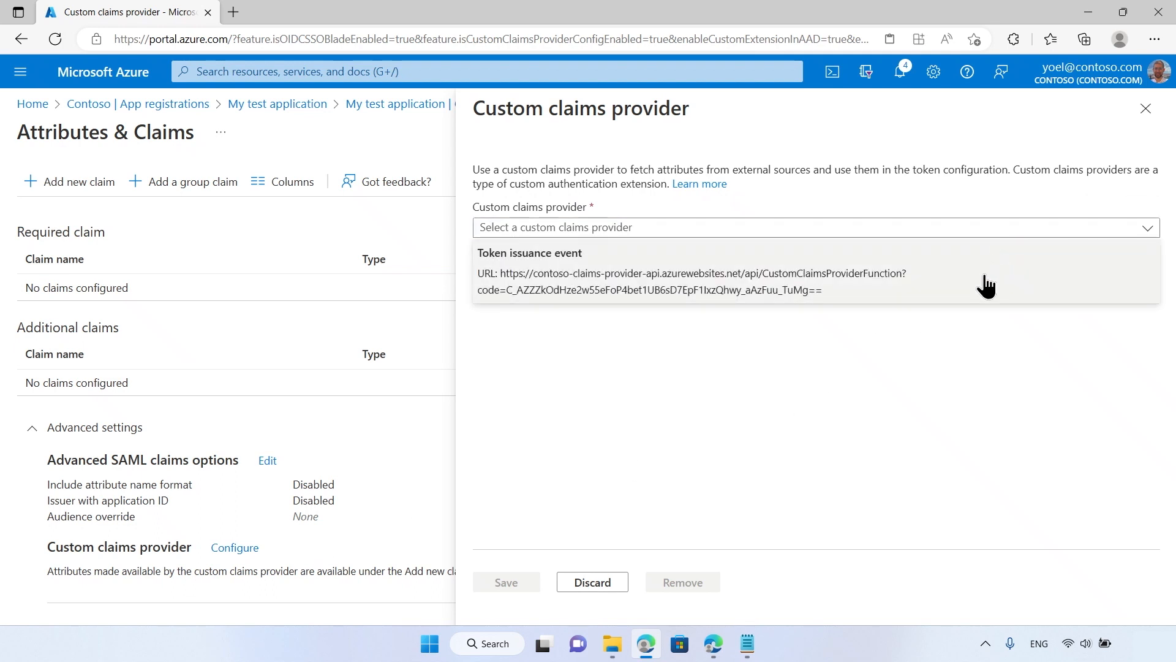
{"action": "left_click", "coordinate": [984, 279]}
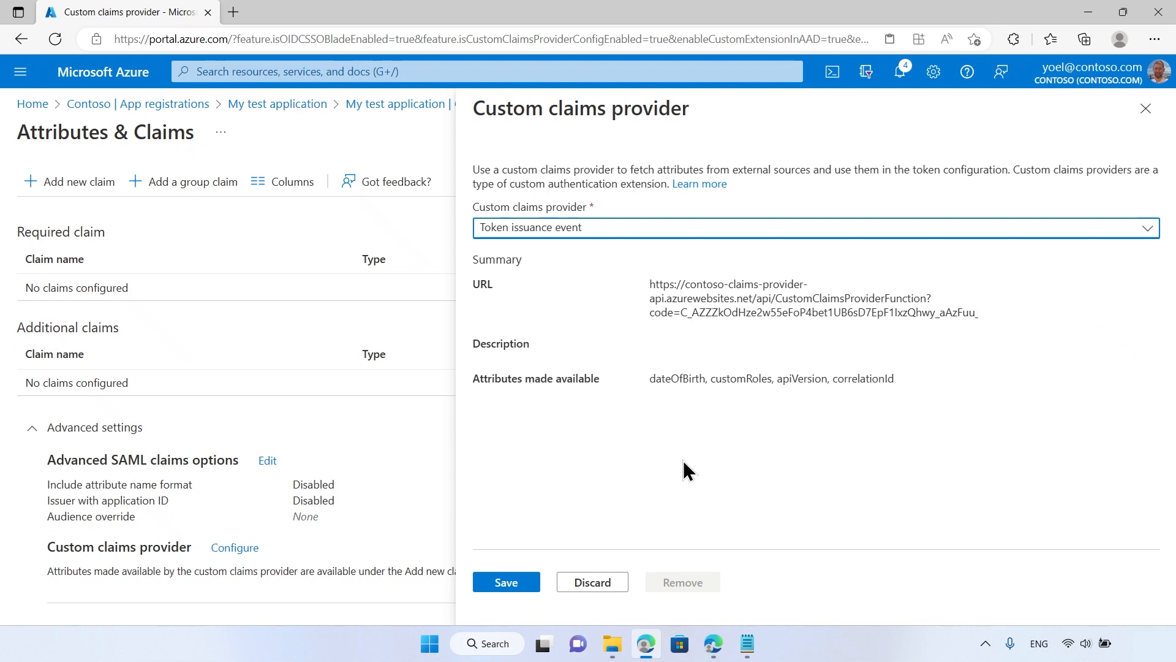
{"action": "left_click", "coordinate": [532, 585]}
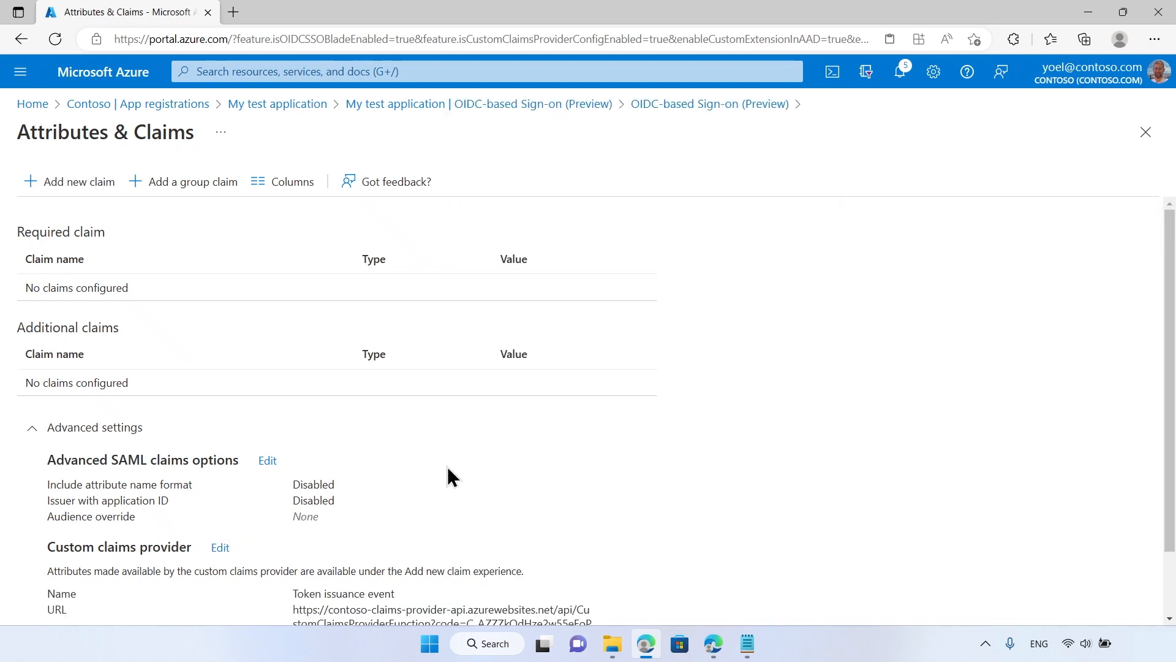
Add dateOfBirth and customRoles claims mapped to customclaimsprovider.dateOfBirth and customclaimsprovider.customRoles.
{"action": "left_click", "coordinate": [110, 183]}
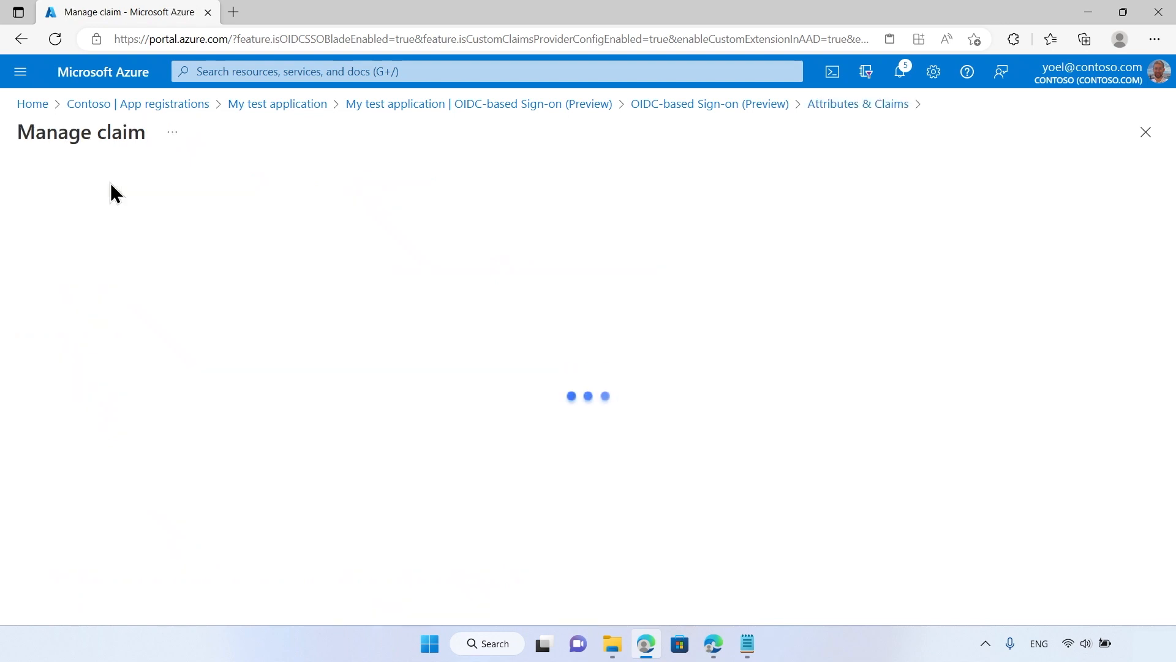
{"action": "left_click", "coordinate": [611, 213]}
{"action": "type", "text": "dateOfBirth"}
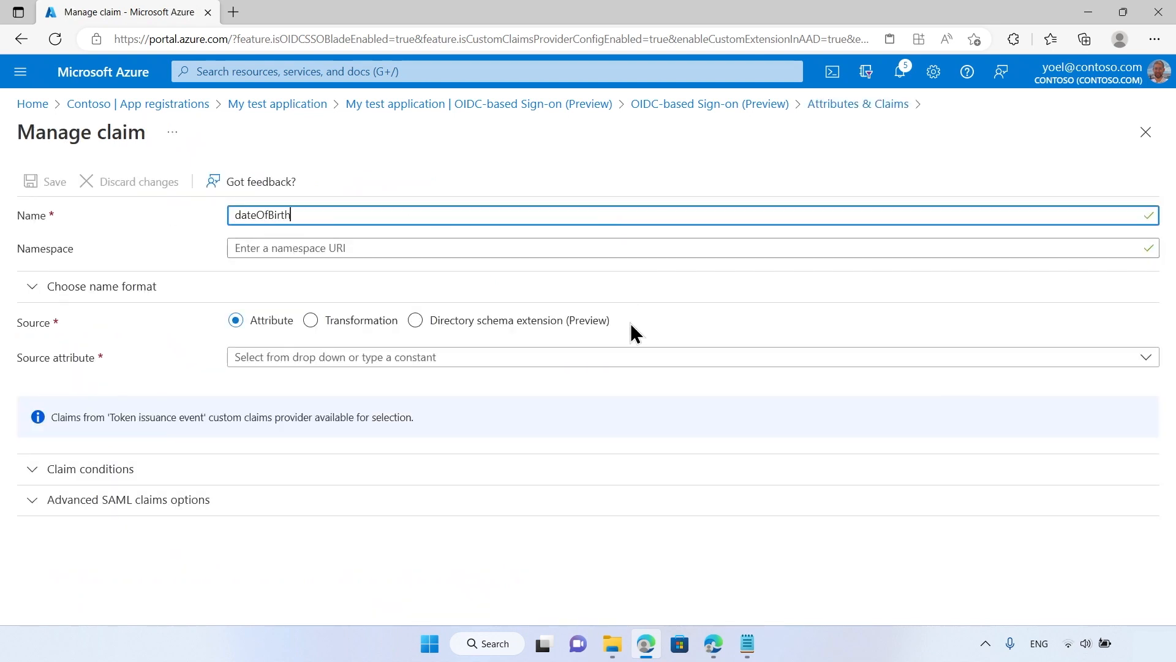
{"action": "left_click", "coordinate": [631, 361]}
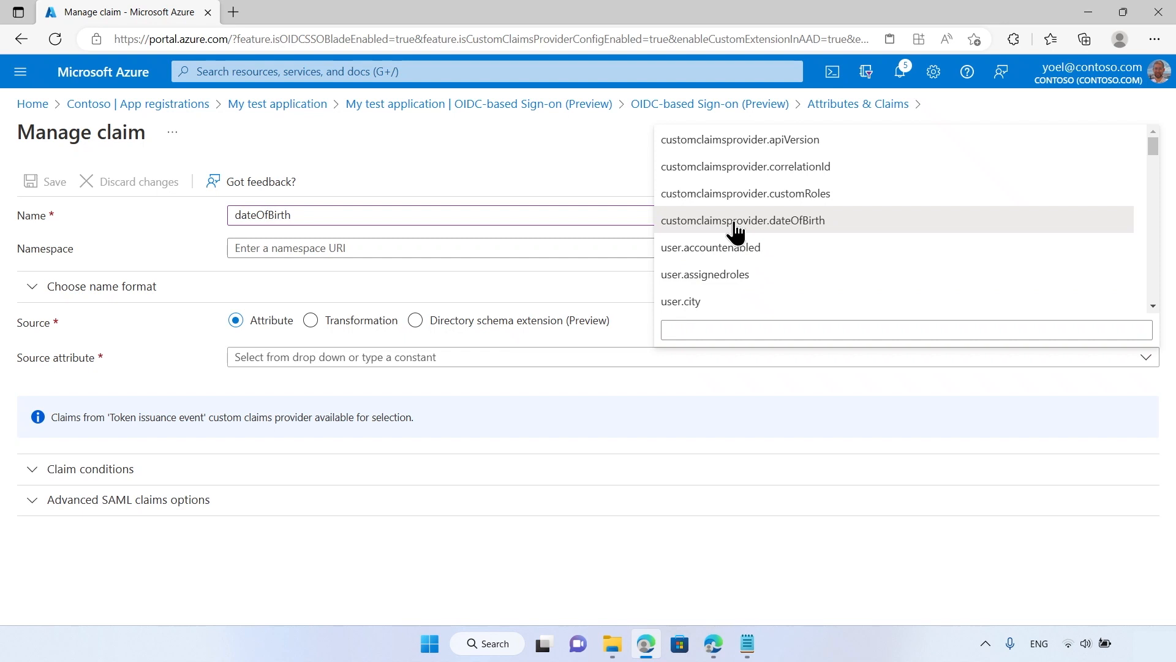
{"action": "left_click", "coordinate": [735, 223]}
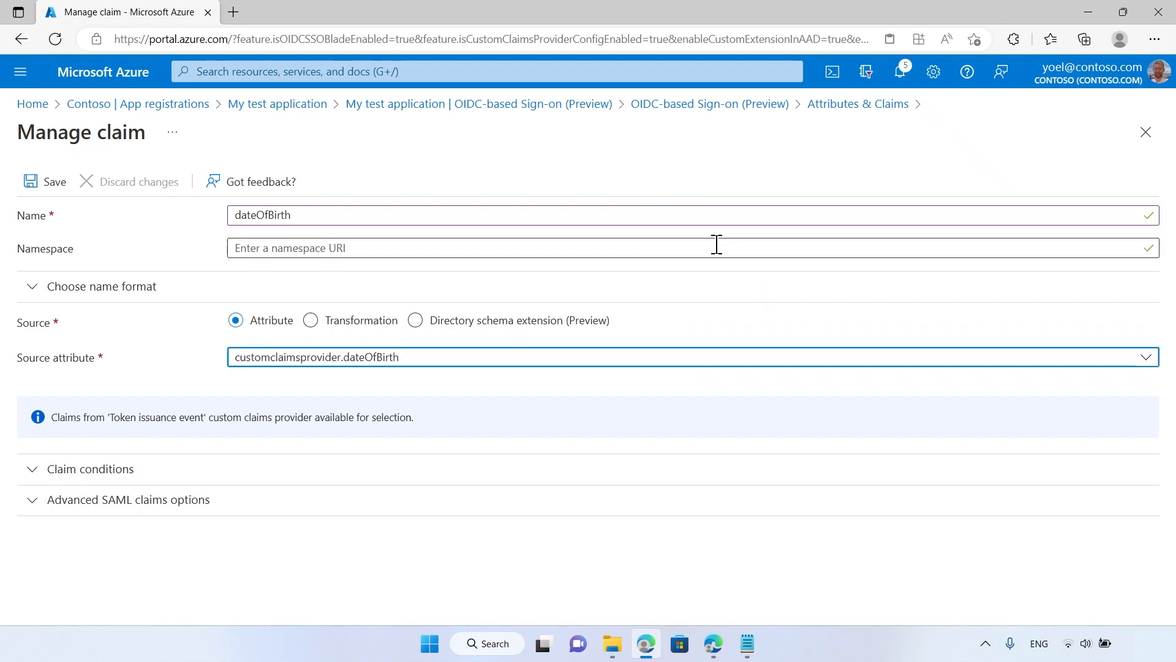
{"action": "left_click", "coordinate": [62, 182]}
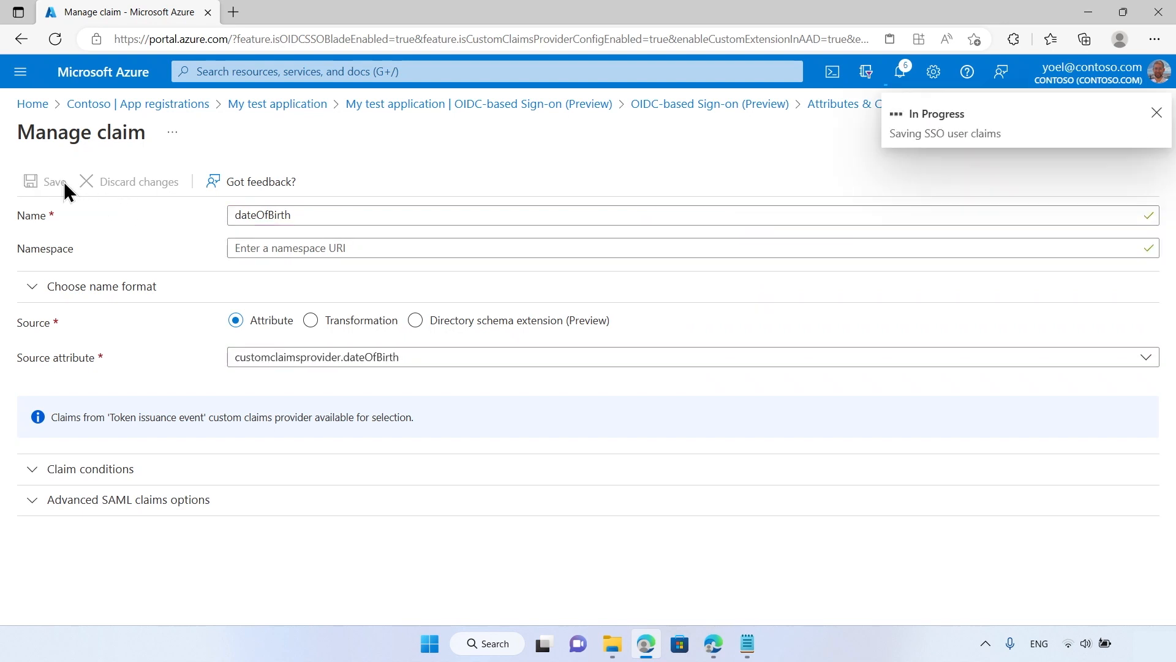
{"action": "left_click", "coordinate": [64, 181]}
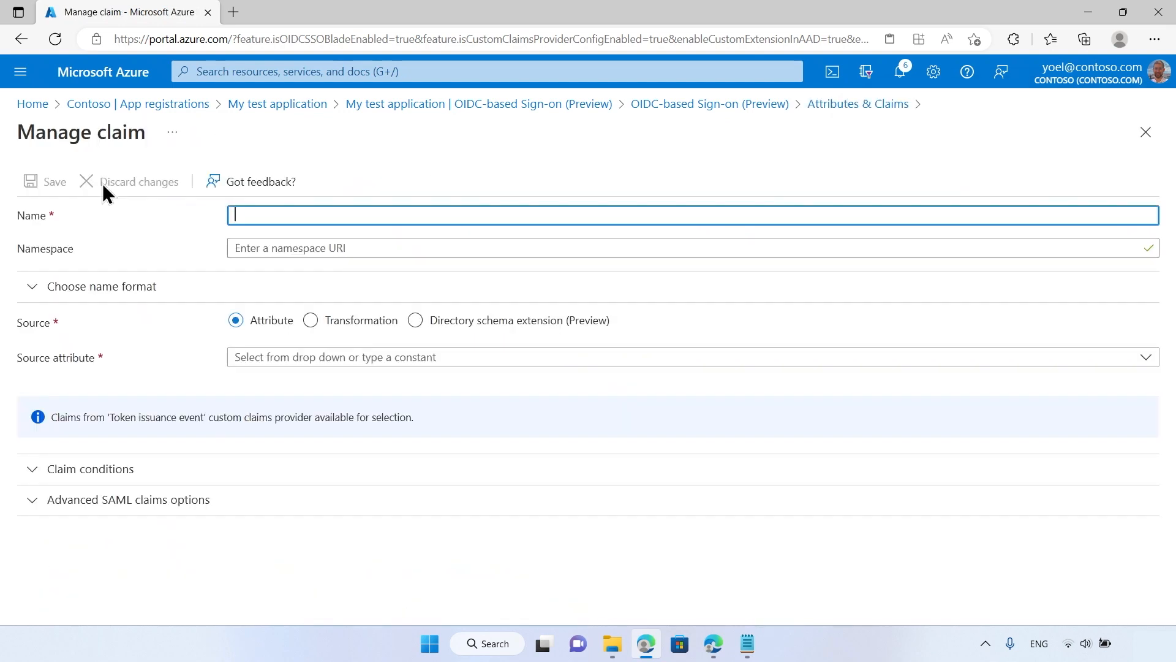
{"action": "type", "text": "customRoles"}
{"action": "left_click", "coordinate": [618, 357]}
{"action": "left_click", "coordinate": [674, 202]}
{"action": "left_click", "coordinate": [56, 182]}
Add apiVersion and correlationId claims mapped to their matching customclaimsprovider attributes.
{"action": "type", "text": "apiVersion"}
{"action": "left_click", "coordinate": [584, 362]}
{"action": "left_click", "coordinate": [814, 146]}
{"action": "left_click", "coordinate": [55, 182]}
{"action": "type", "text": "correlationId"}
{"action": "left_click", "coordinate": [572, 357]}
{"action": "left_click", "coordinate": [765, 168]}
{"action": "left_click", "coordinate": [56, 182]}
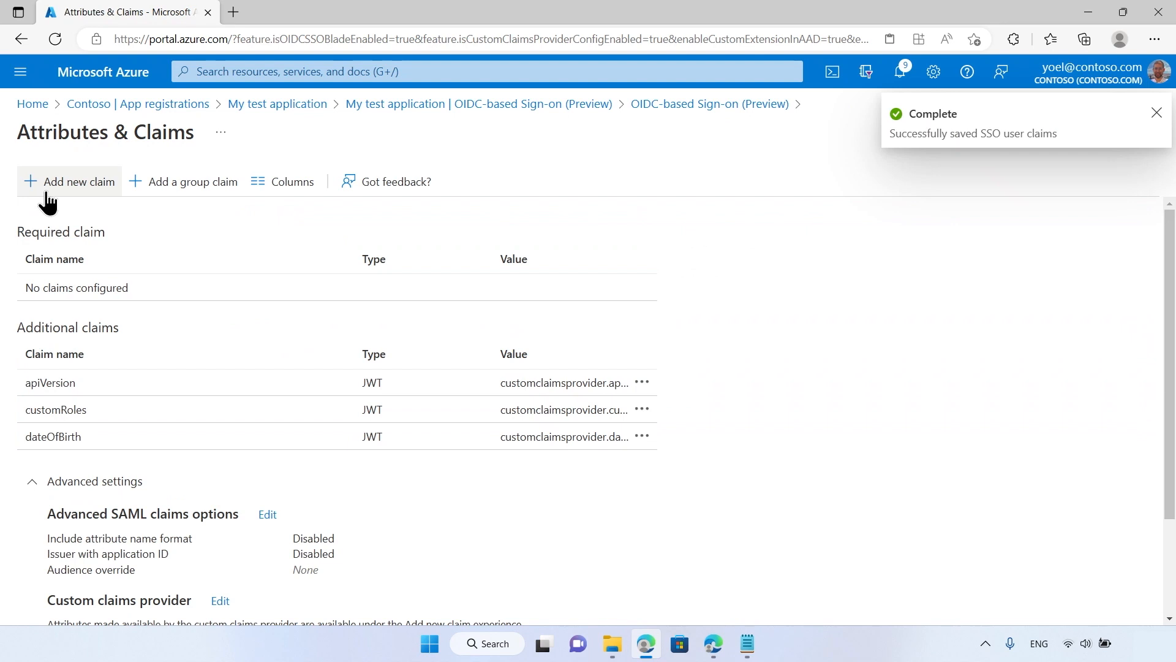
Start a new 'name' claim, filtering its source attributes by 'user.di'.
{"action": "left_click", "coordinate": [105, 192]}
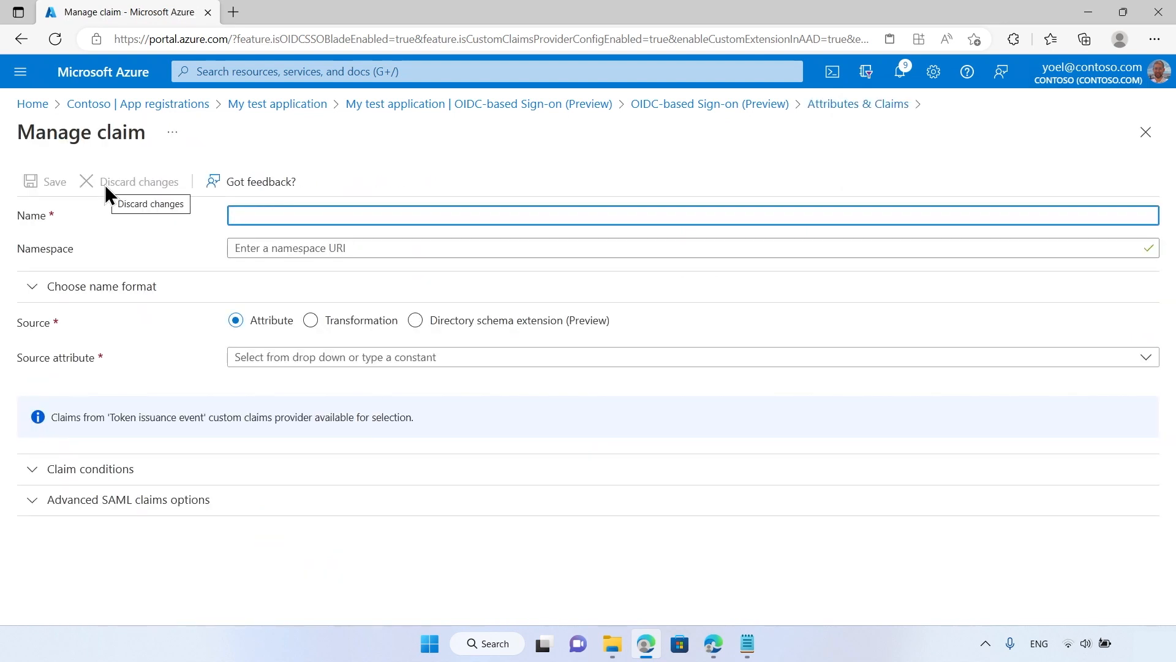
{"action": "type", "text": "name"}
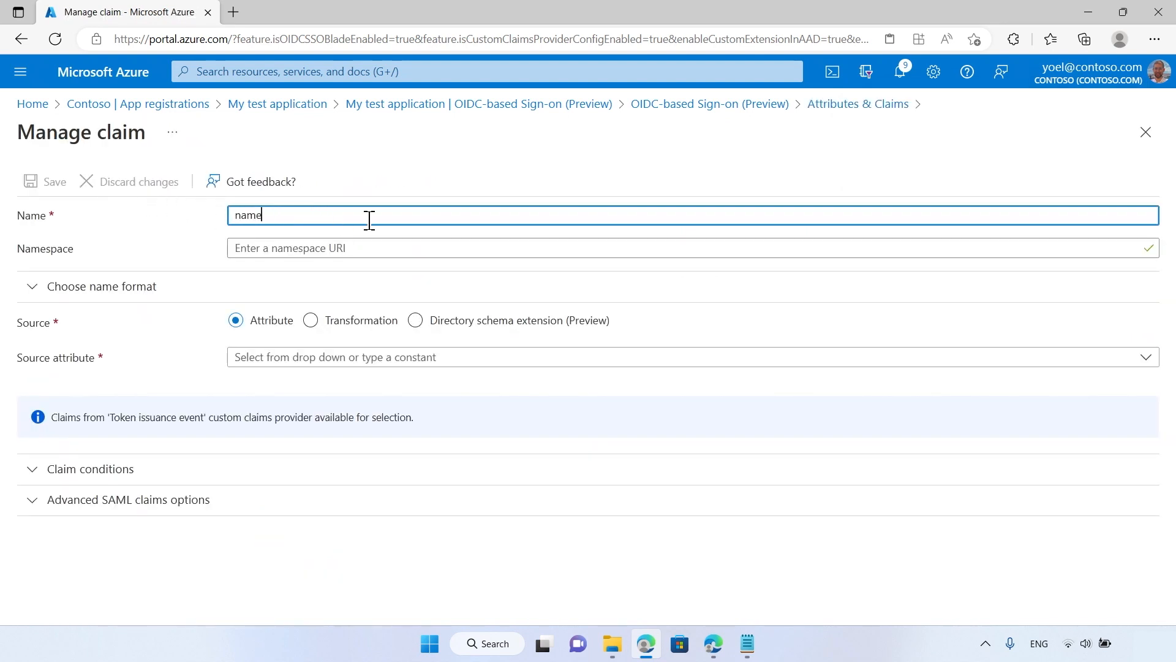
{"action": "left_click", "coordinate": [433, 357]}
{"action": "type", "text": "user.di"}
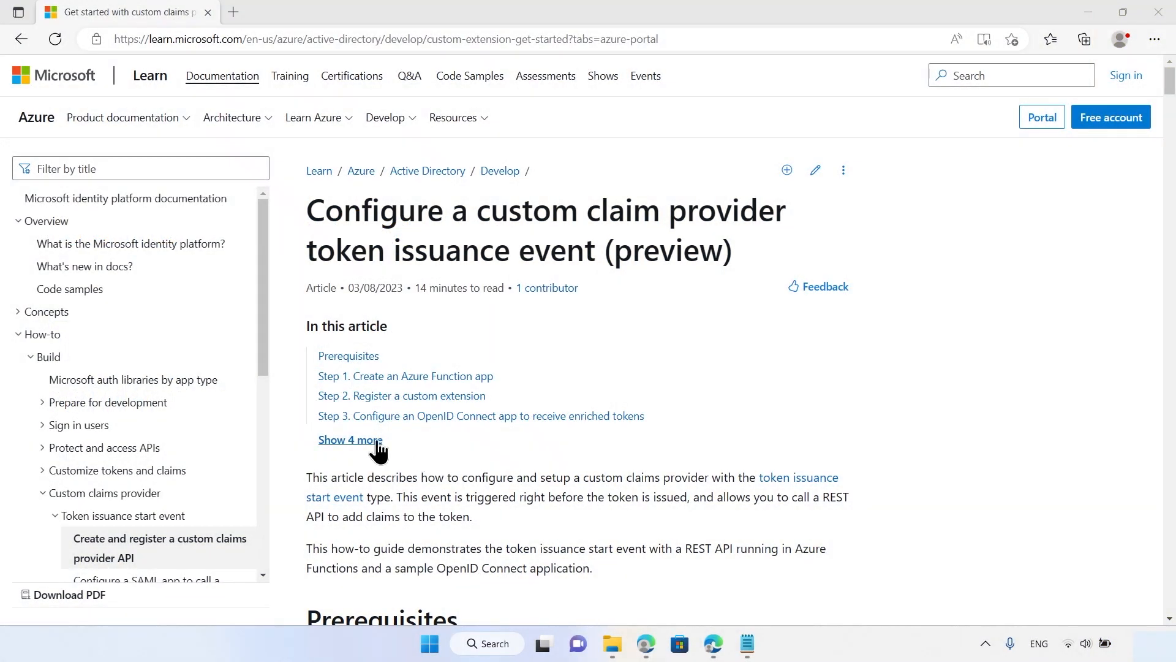
Copy the sample sign-in URL from the Learn article's 'Step 6. Test the application' section.
{"action": "left_click", "coordinate": [377, 443]}
{"action": "left_click", "coordinate": [405, 476]}
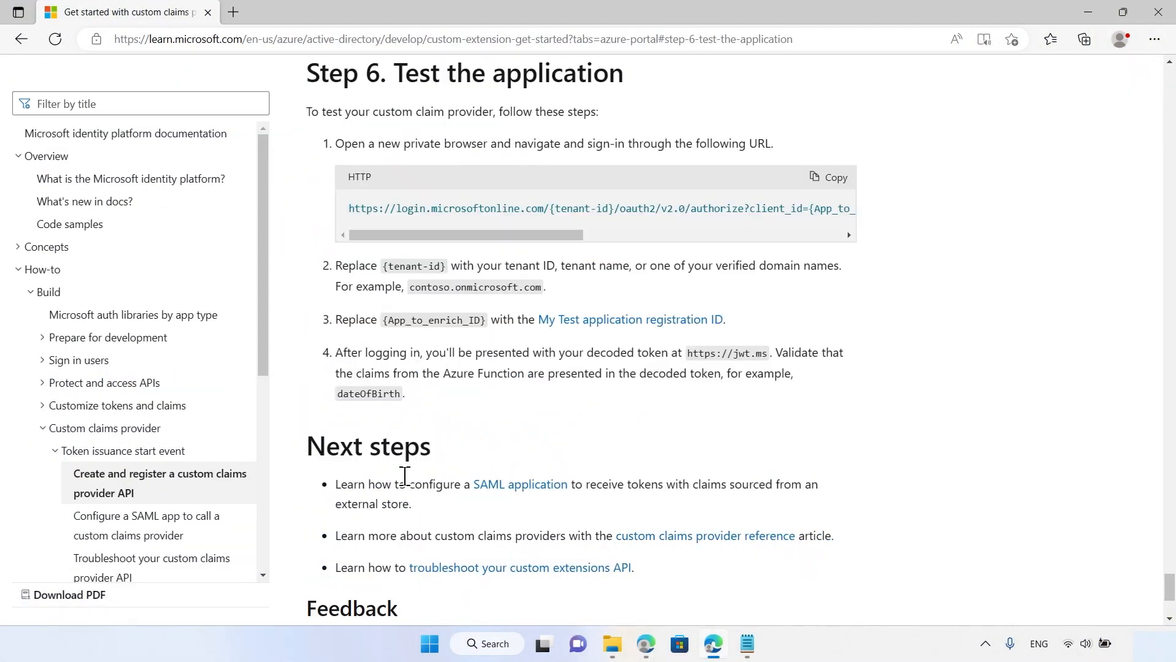
{"action": "left_click", "coordinate": [838, 180]}
{"action": "left_click", "coordinate": [747, 642]}
Paste the sign-in URL into Notepad and replace {tenant-id} with the directory (tenant) ID.
{"action": "key", "text": "ctrl+v"}
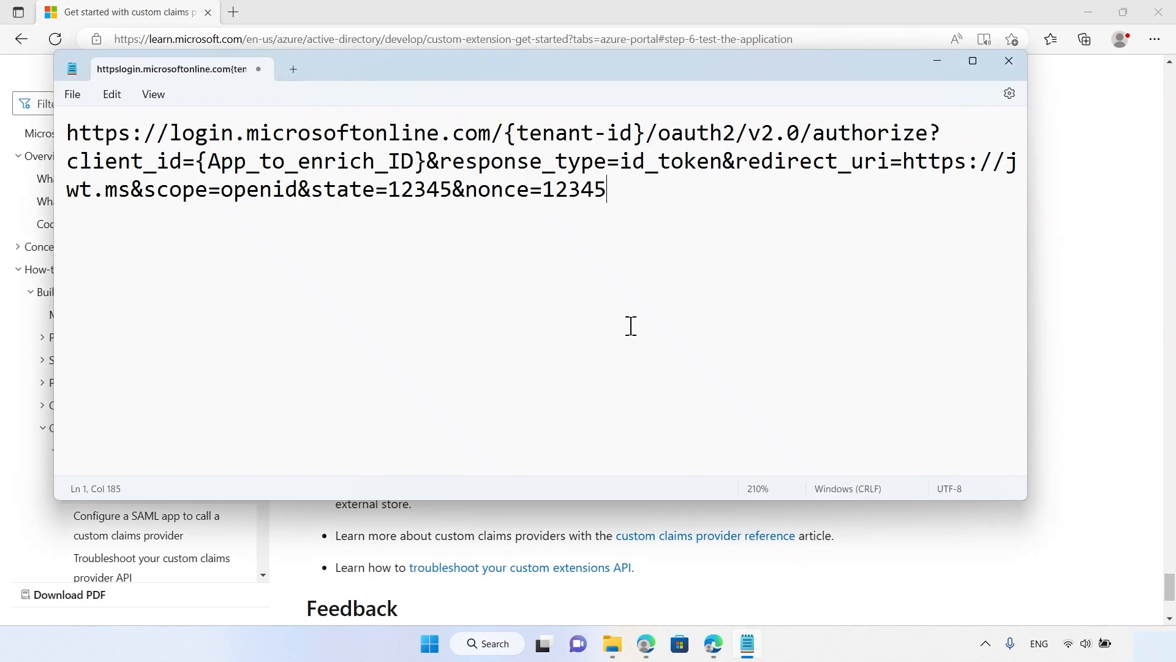
{"action": "left_click", "coordinate": [646, 642]}
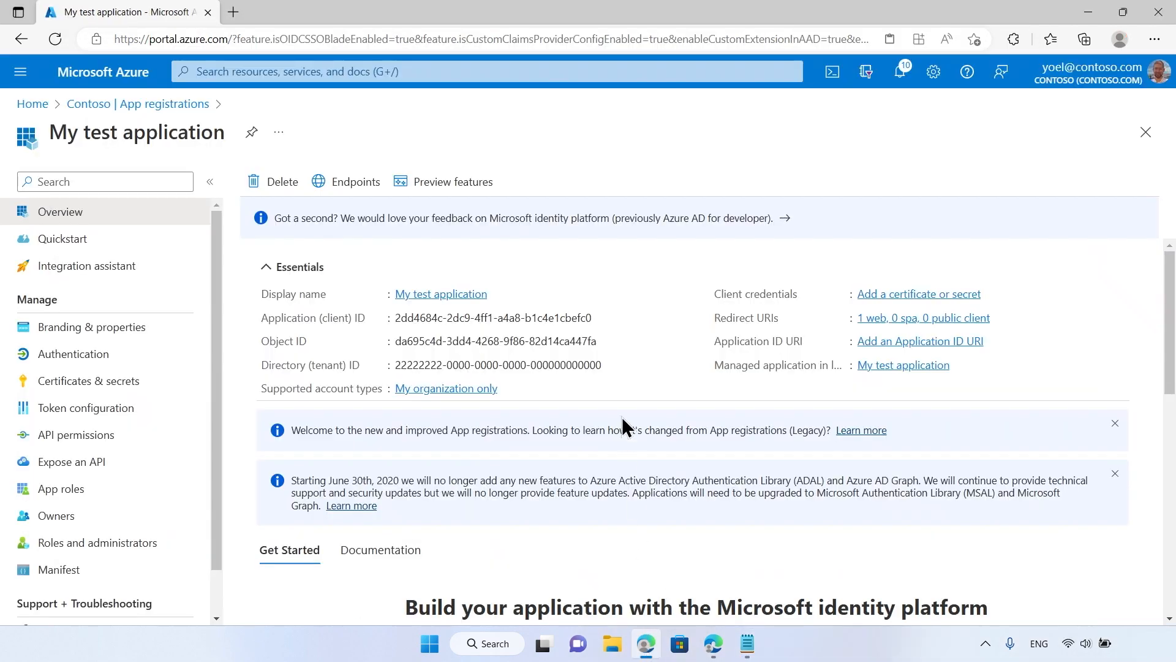
{"action": "left_click", "coordinate": [611, 367]}
{"action": "left_click", "coordinate": [747, 642]}
{"action": "left_click", "coordinate": [509, 134]}
{"action": "left_click_drag", "start_coordinate": [509, 133], "coordinate": [644, 134]}
{"action": "key", "text": "ctrl+v"}
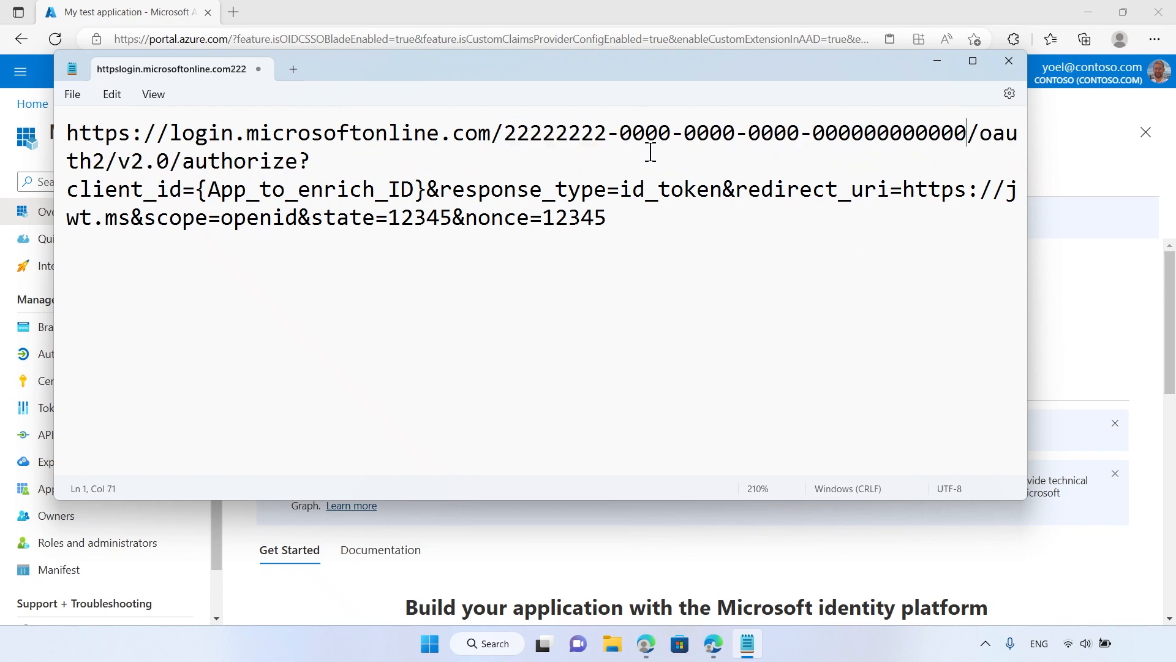
Replace {App_to_enrich_ID} with the application (client) ID and select the full sign-in URL.
{"action": "left_click", "coordinate": [620, 538]}
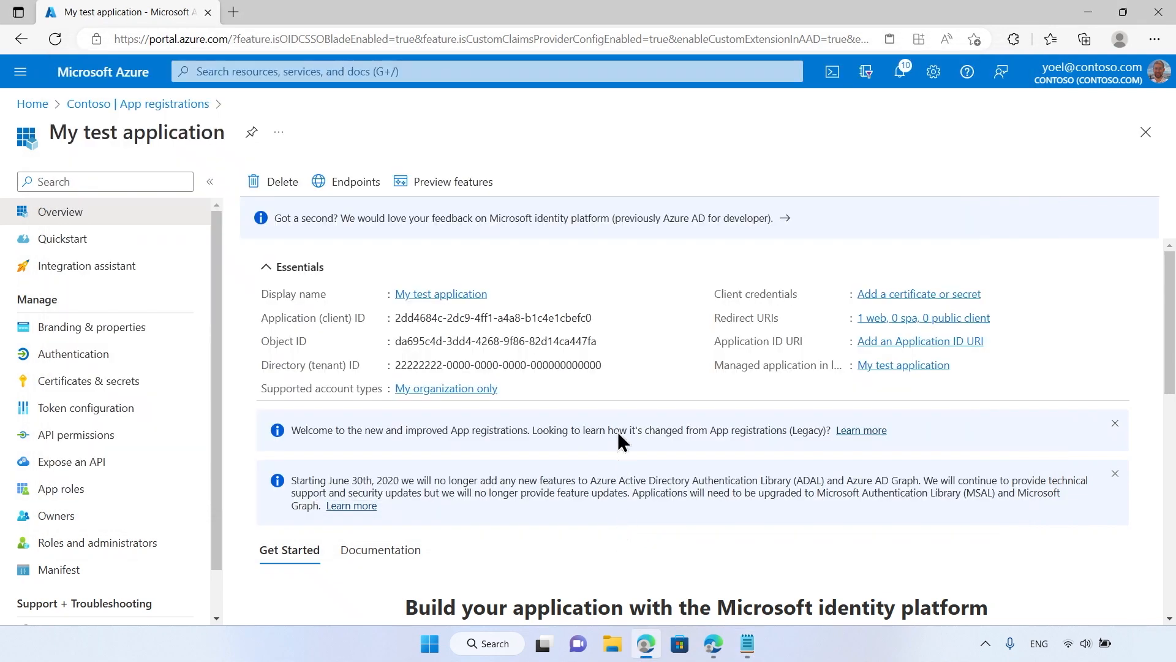
{"action": "left_click", "coordinate": [603, 318]}
{"action": "left_click", "coordinate": [747, 642]}
{"action": "left_click_drag", "start_coordinate": [199, 186], "coordinate": [429, 205]}
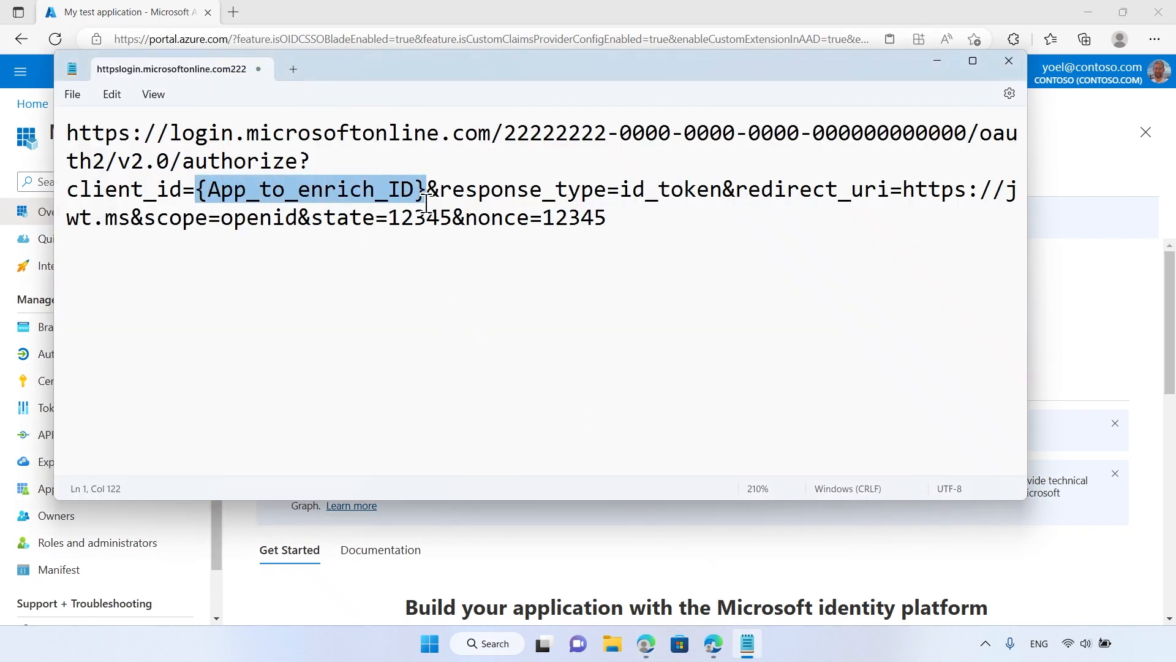
{"action": "key", "text": "ctrl+v"}
{"action": "key", "text": "ctrl+a"}
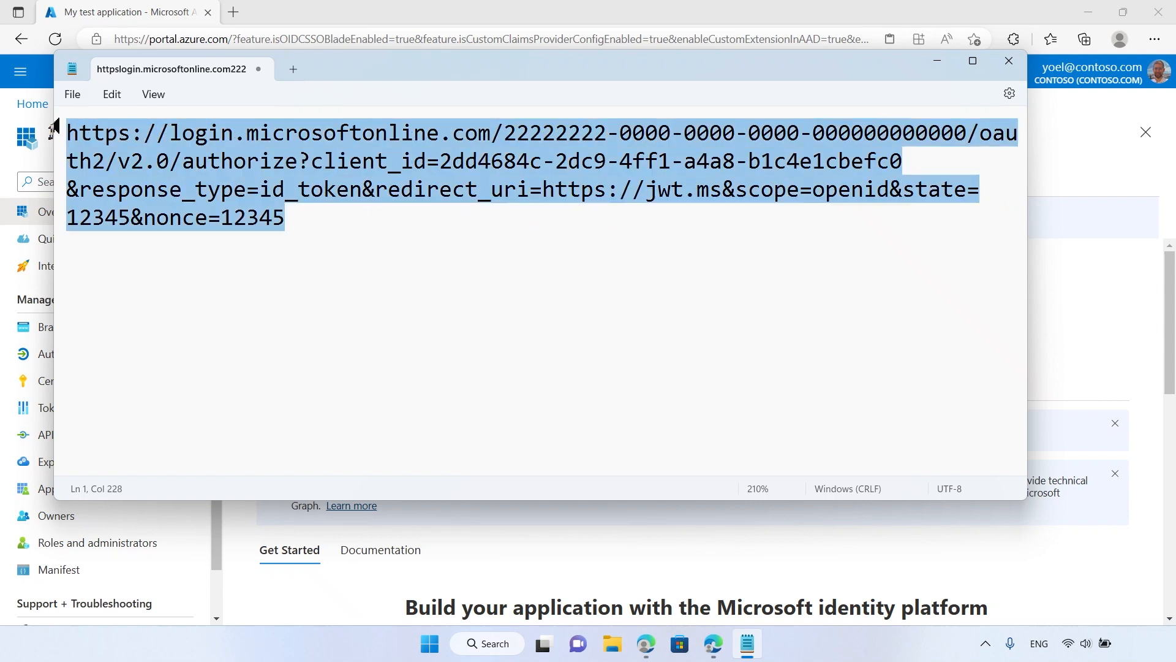
{"action": "left_click", "coordinate": [1063, 195]}
{"action": "left_click", "coordinate": [1155, 40]}
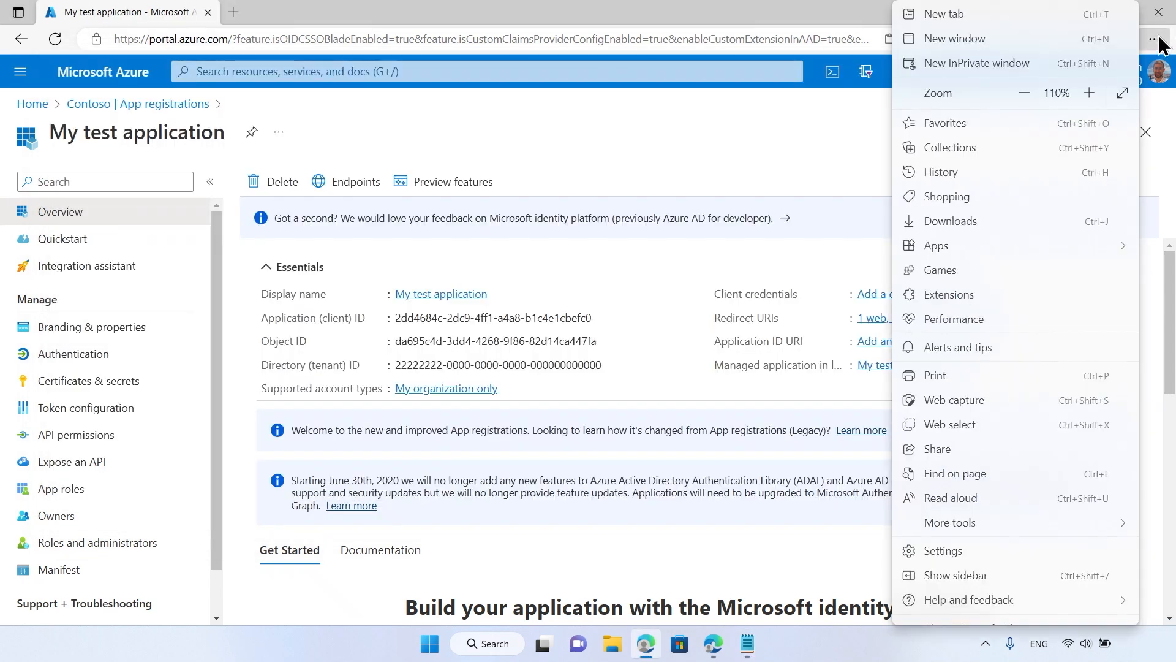
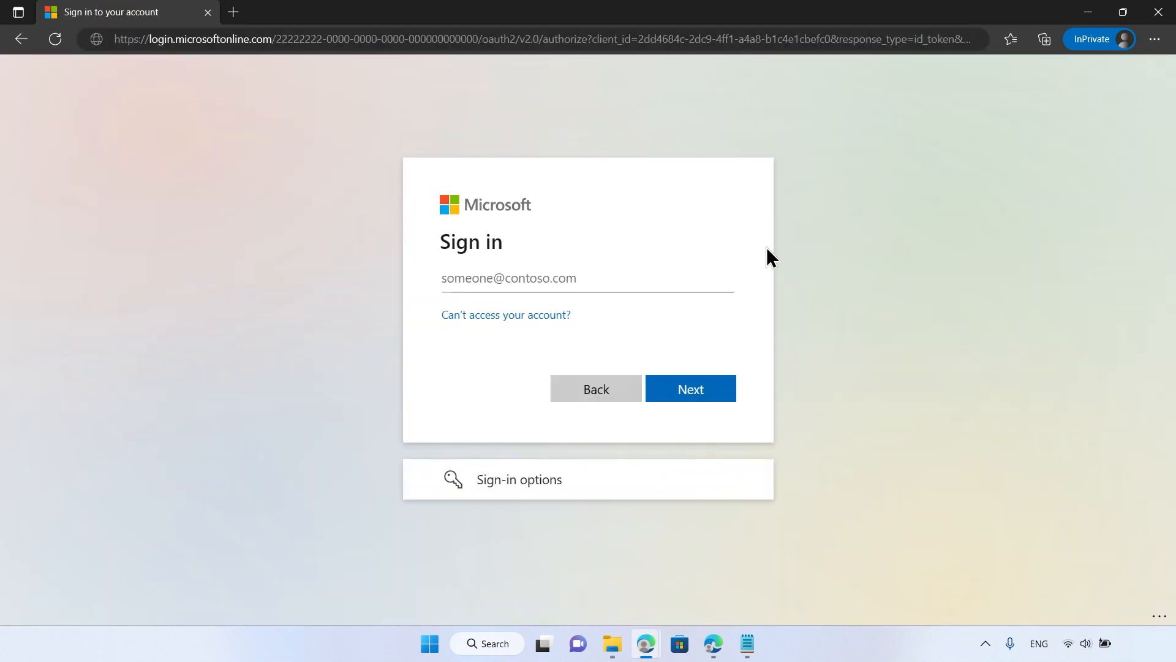
Sign in with the test user's e-mail and password, and accept My test application's requested permissions.
{"action": "left_click", "coordinate": [721, 270]}
{"action": "type", "text": "jas@contoso.com"}
{"action": "left_click", "coordinate": [726, 392]}
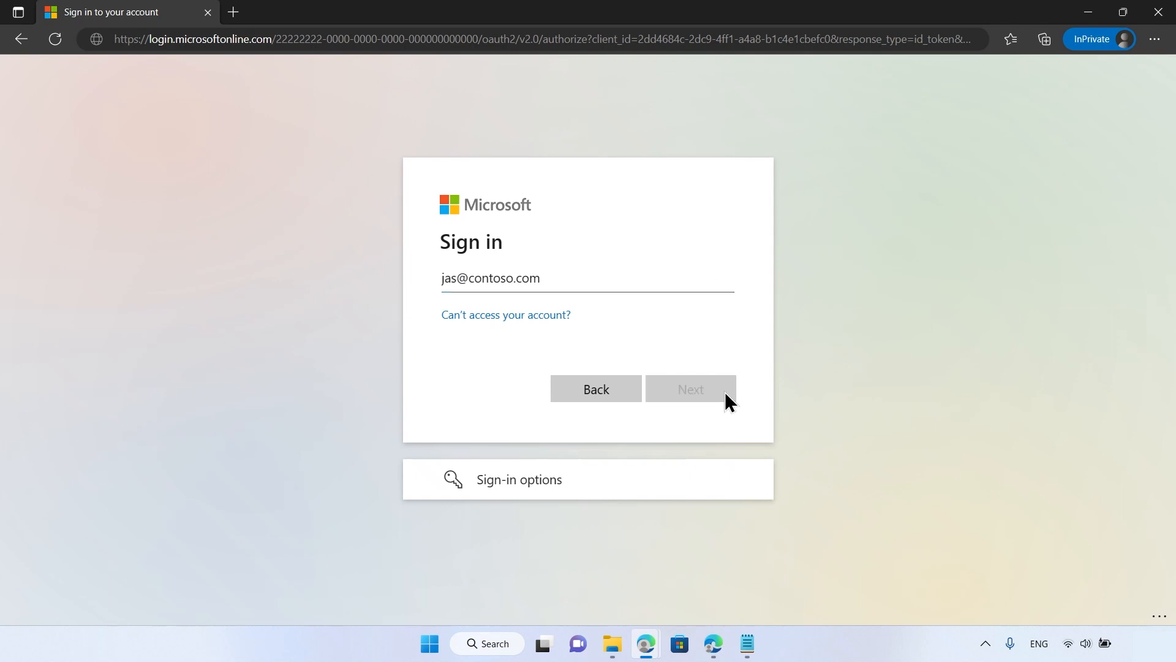
{"action": "type", "text": "••••••••••••••••••••••••"}
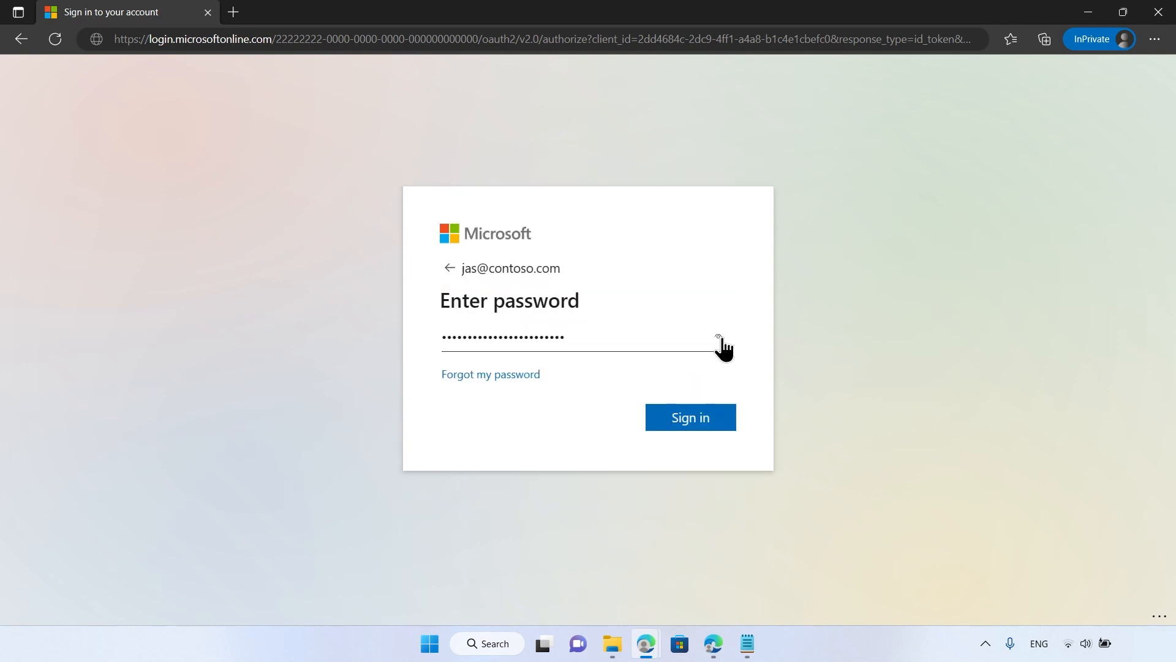
{"action": "left_click", "coordinate": [725, 416]}
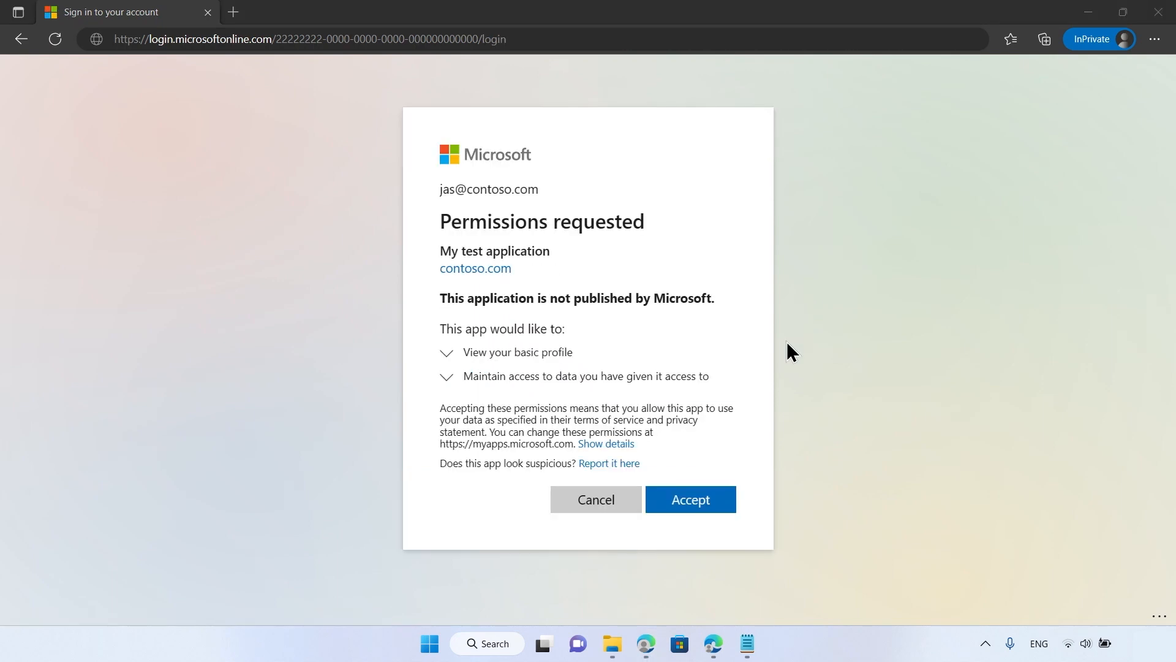
{"action": "left_click", "coordinate": [723, 515]}
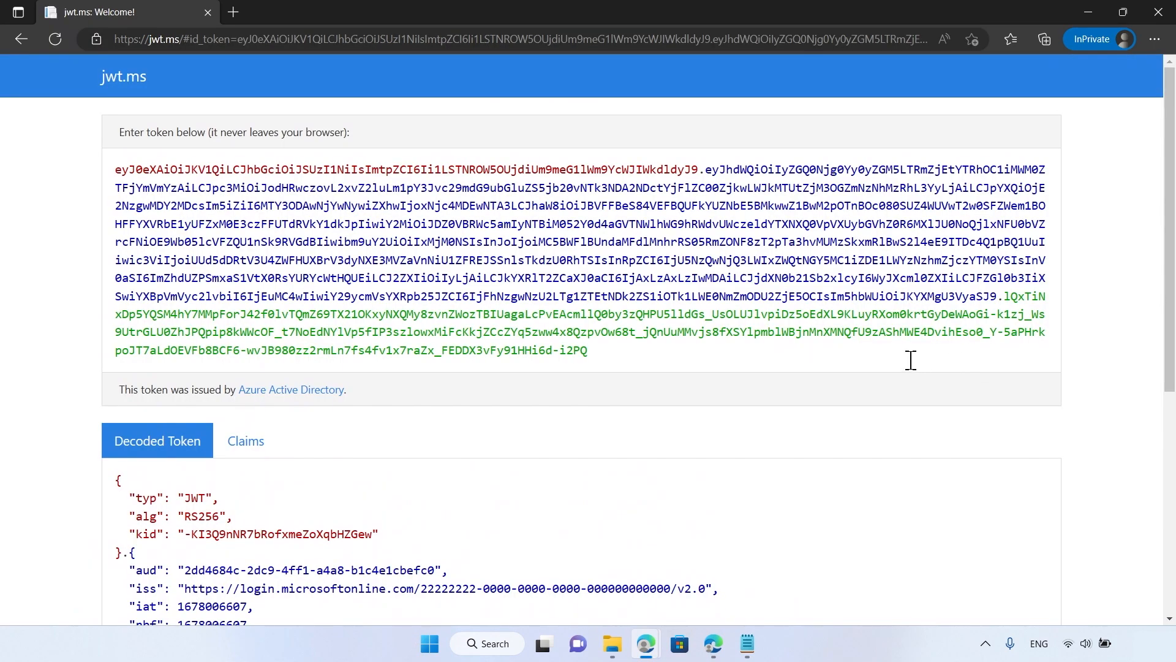
Inspect the dateOfBirth, customRoles and correlationId claims in jwt.ms's decoded token.
{"action": "scroll", "coordinate": [911, 360], "scroll_direction": "down", "scroll_amount": 6}
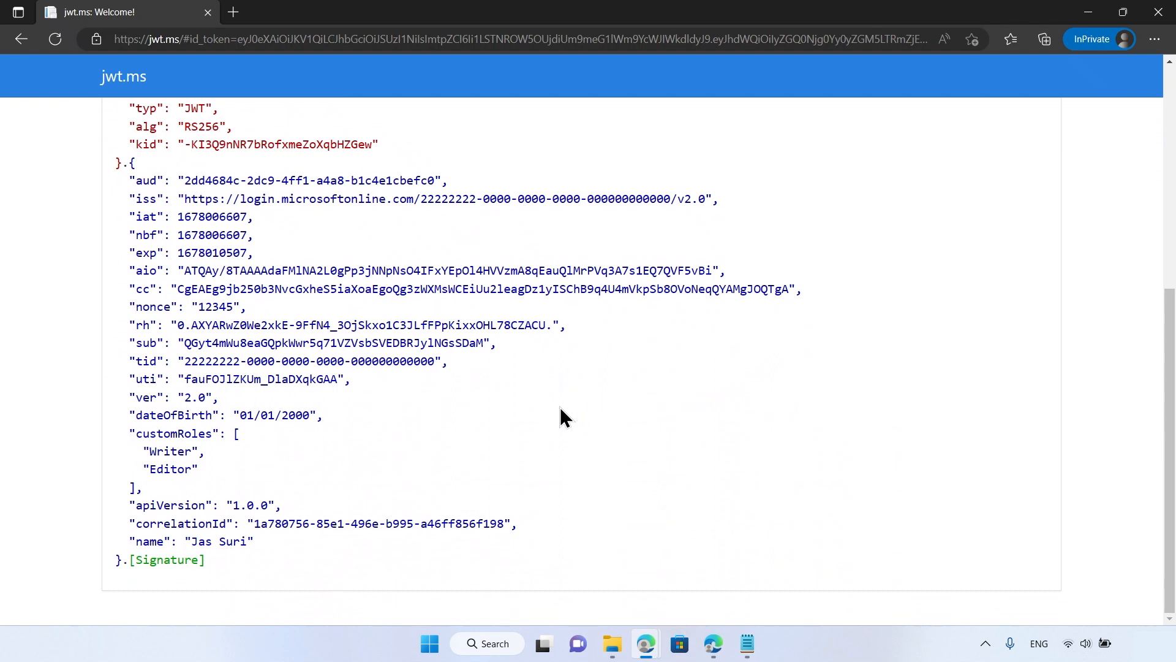
{"action": "double_click", "coordinate": [137, 416]}
{"action": "left_click", "coordinate": [340, 429]}
{"action": "left_click_drag", "start_coordinate": [136, 434], "coordinate": [212, 433]}
{"action": "left_click", "coordinate": [211, 433]}
{"action": "left_click_drag", "start_coordinate": [141, 523], "coordinate": [228, 523]}
{"action": "left_click", "coordinate": [375, 493]}
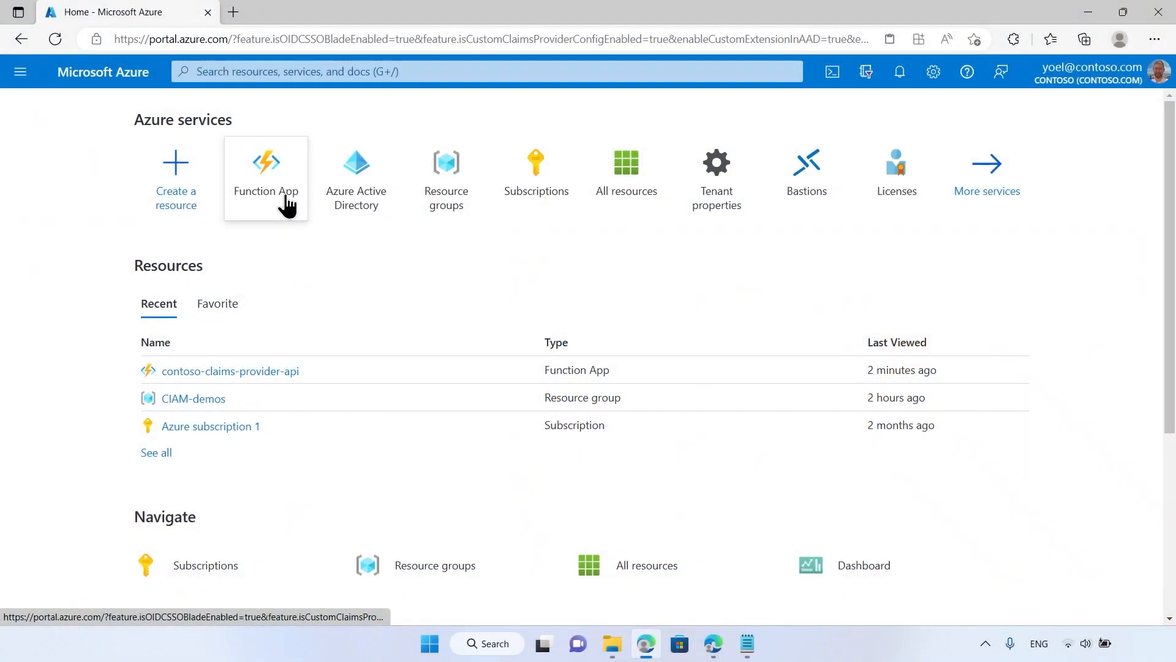
Open Authentication for the contoso-claims-provider-api function app and begin adding an identity provider.
{"action": "left_click", "coordinate": [286, 204]}
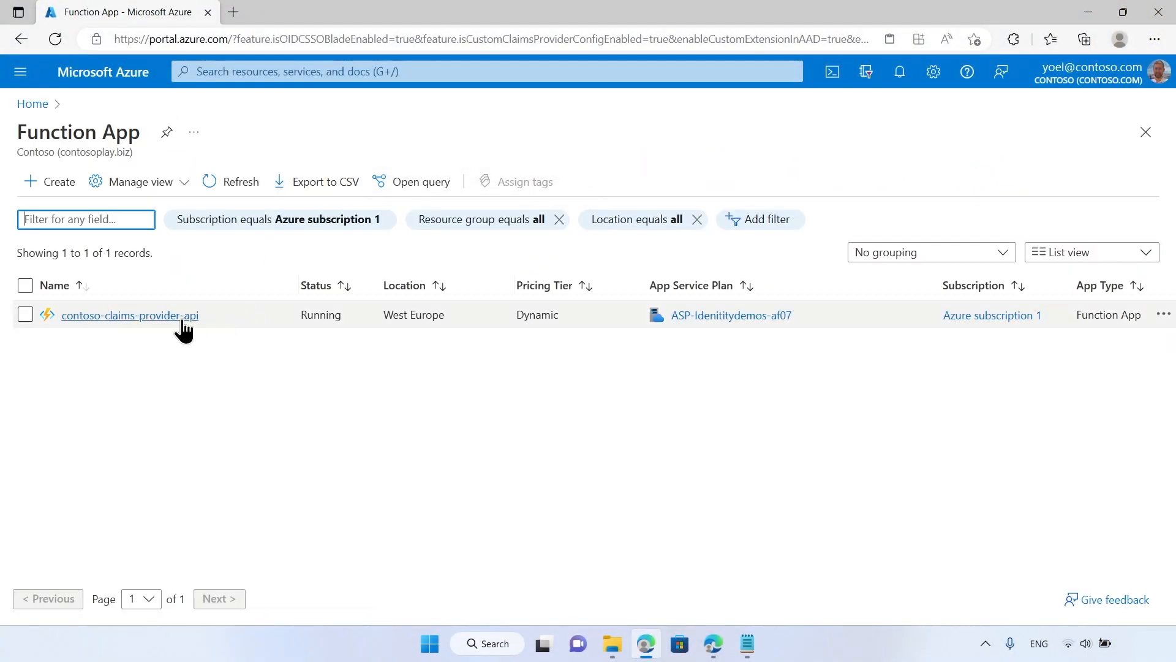
{"action": "left_click", "coordinate": [183, 318]}
{"action": "left_click_drag", "start_coordinate": [480, 311], "coordinate": [473, 400]}
{"action": "left_click", "coordinate": [426, 363]}
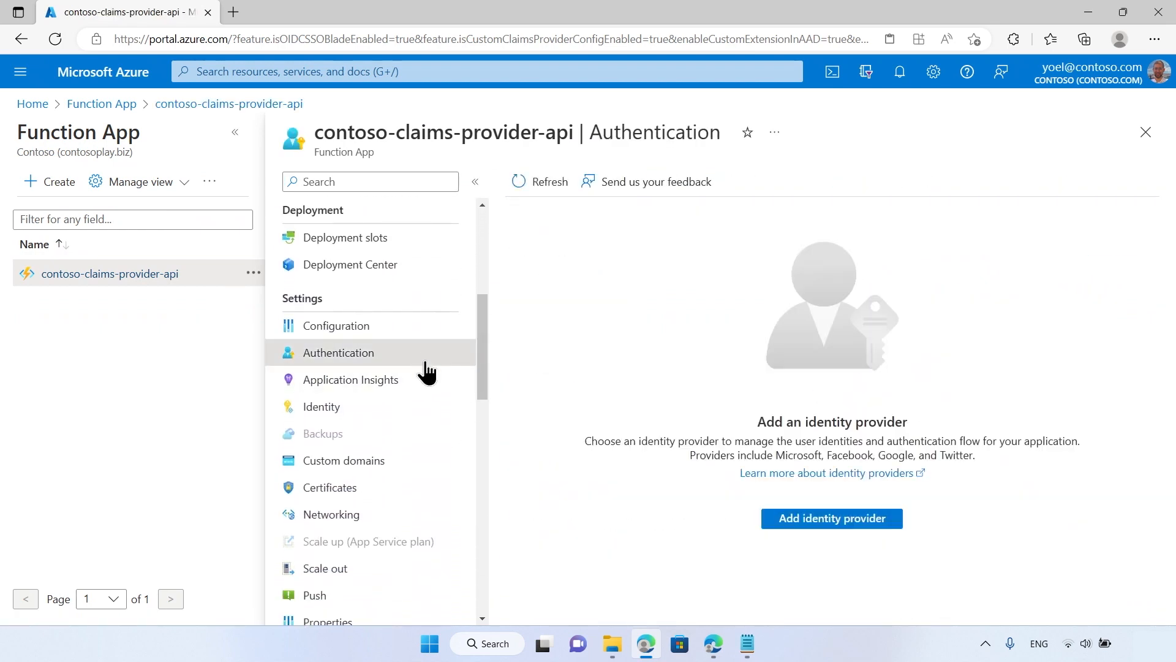
{"action": "left_click", "coordinate": [768, 527]}
Choose Microsoft as provider, using the existing Azure Functions authentication events API app registration.
{"action": "left_click", "coordinate": [593, 264]}
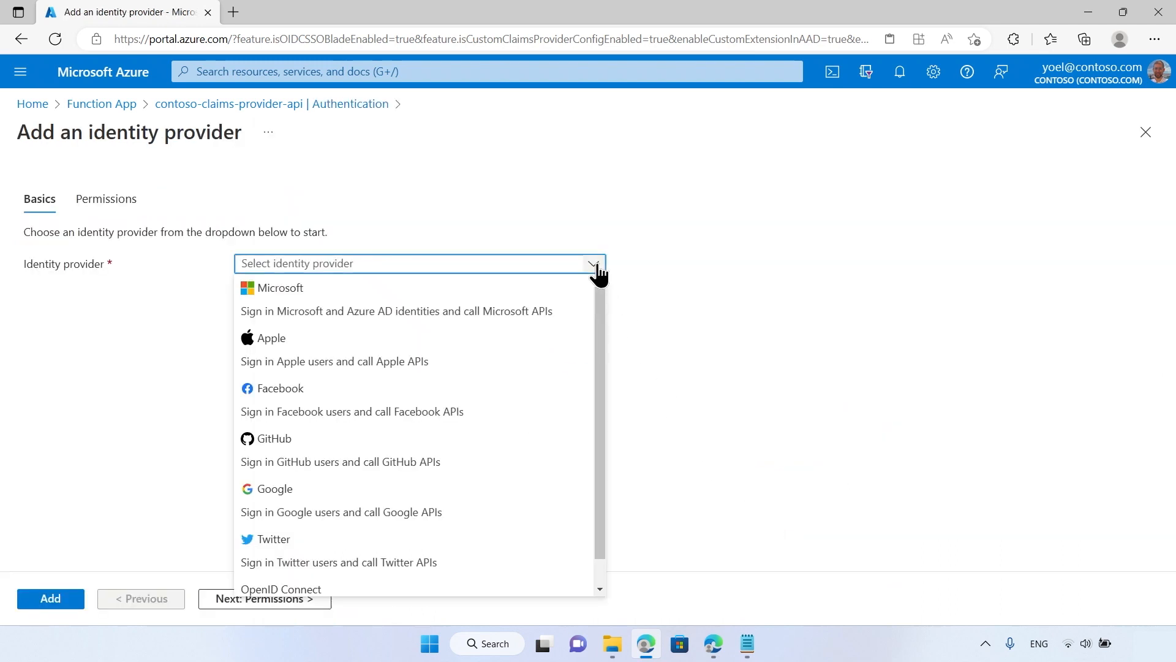
{"action": "left_click", "coordinate": [560, 311]}
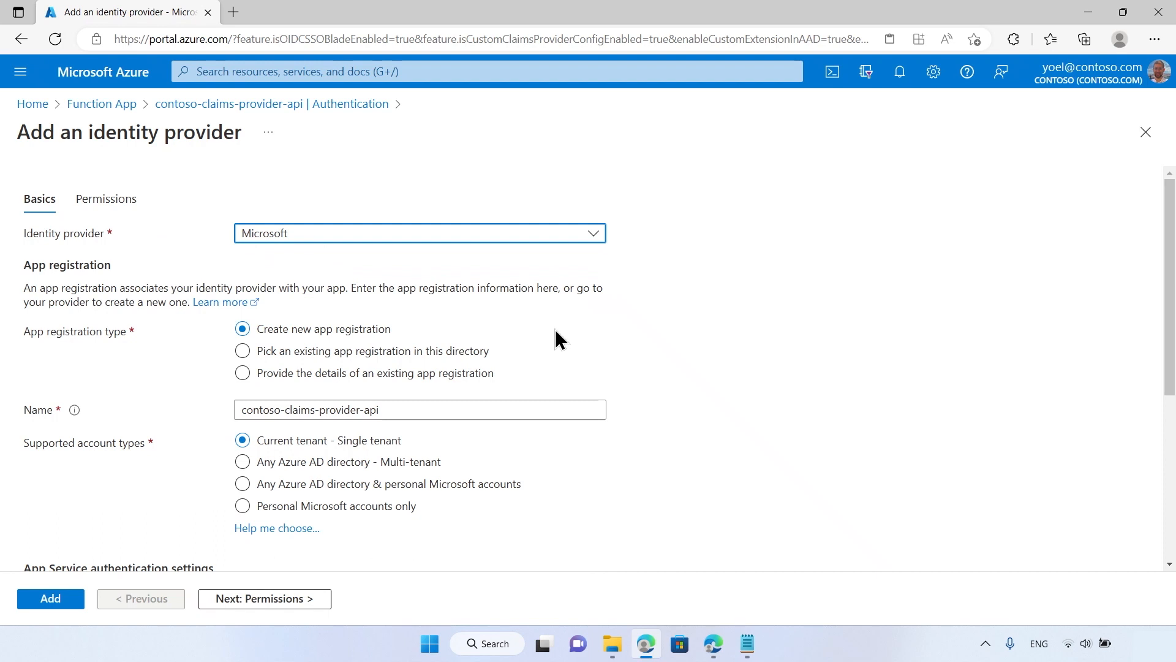
{"action": "left_click", "coordinate": [487, 352]}
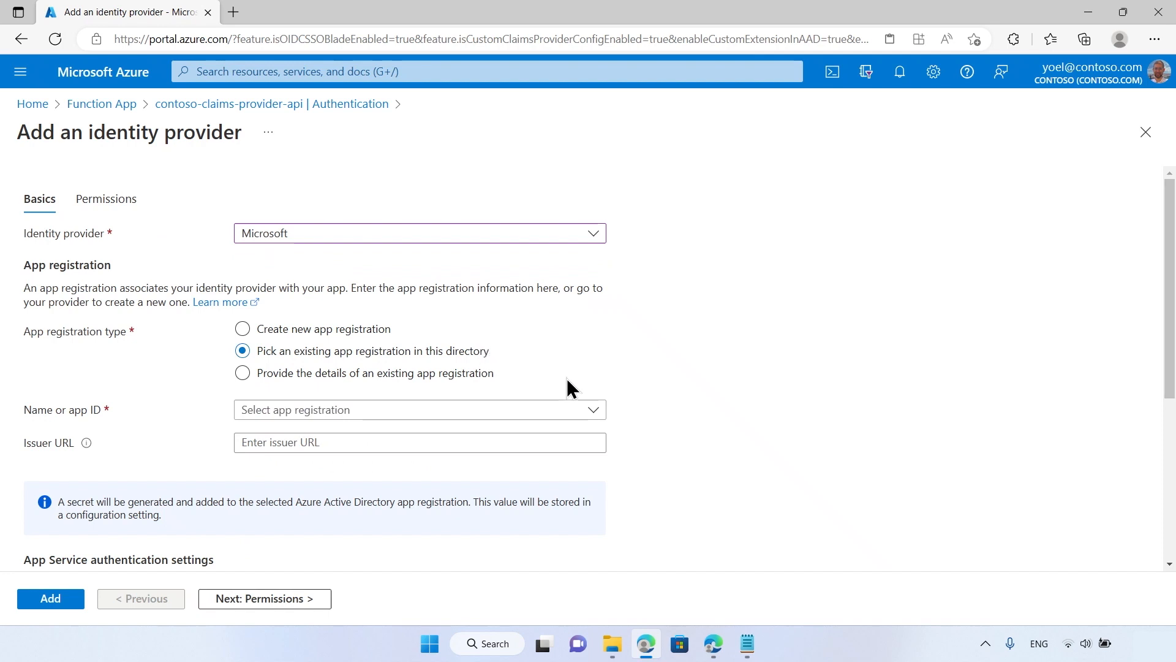
{"action": "left_click", "coordinate": [593, 410]}
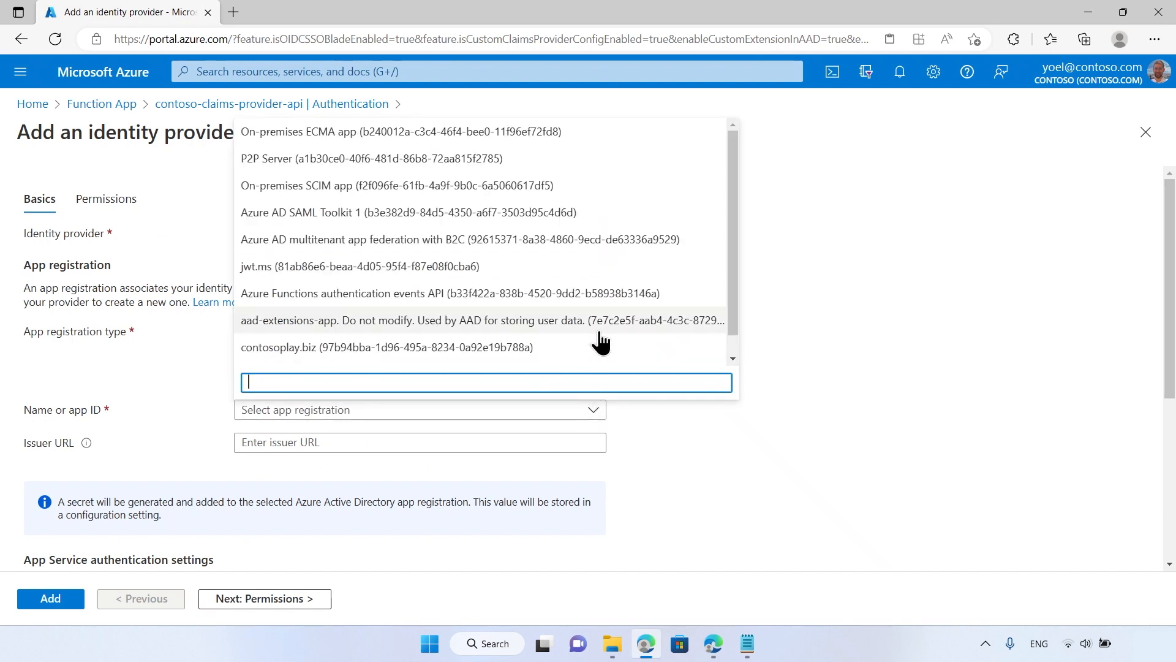
{"action": "left_click", "coordinate": [598, 295]}
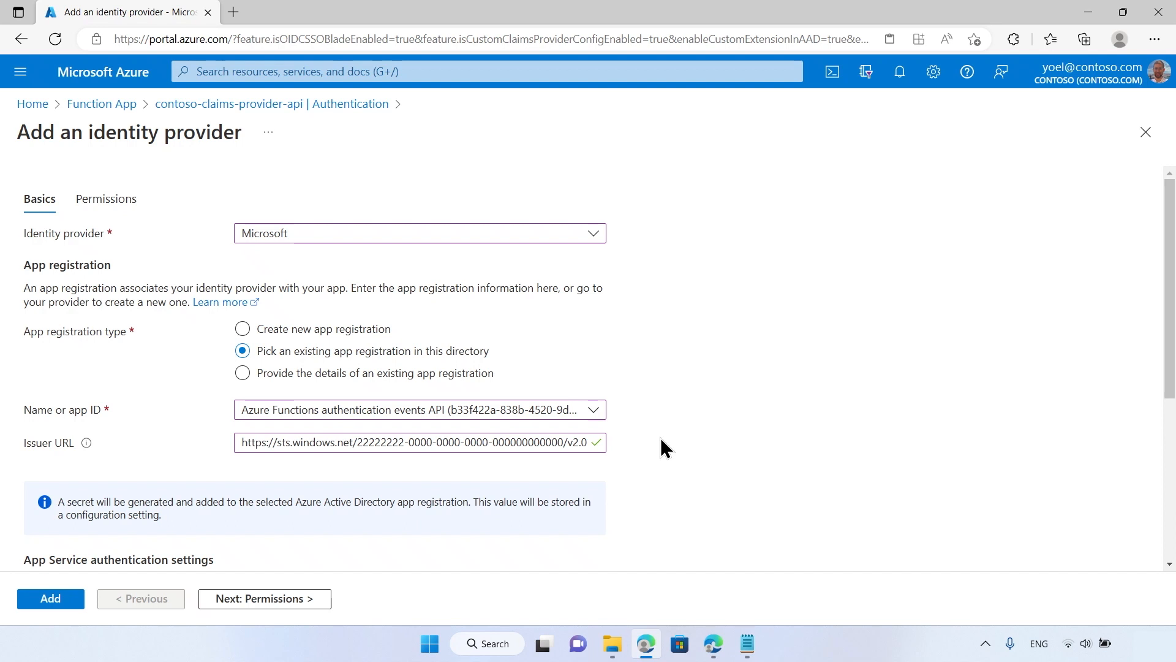
Return HTTP 404 Not found for unauthenticated requests, disable the token store, and add the provider.
{"action": "scroll", "coordinate": [661, 437], "scroll_direction": "down", "scroll_amount": 4}
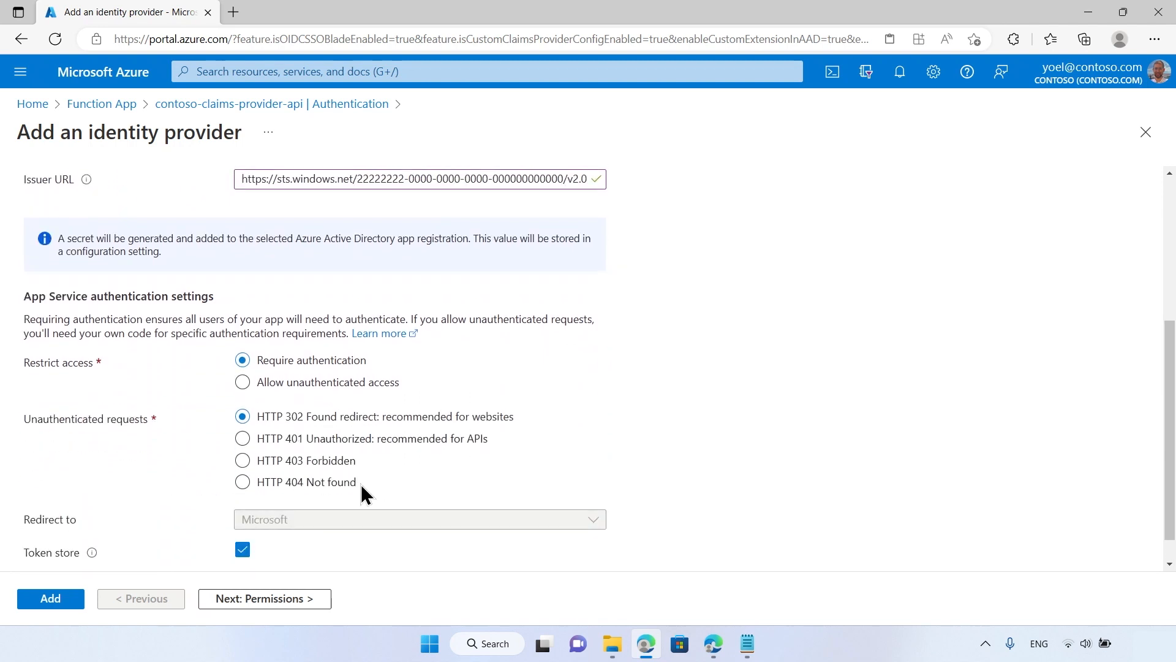
{"action": "left_click", "coordinate": [355, 485]}
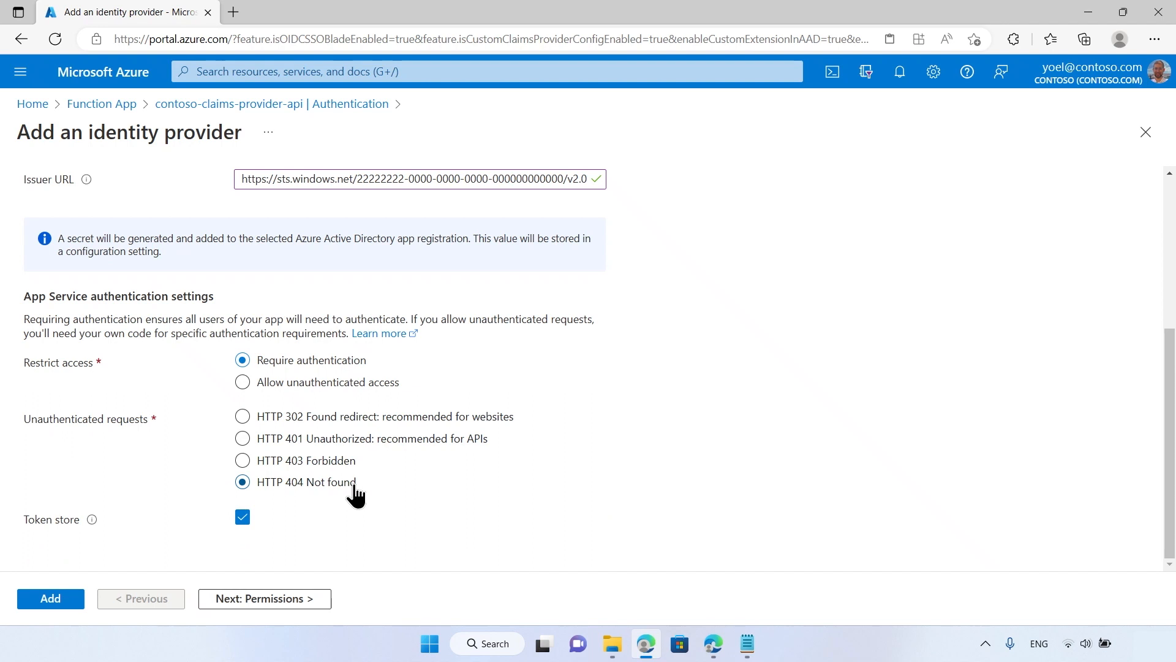
{"action": "left_click", "coordinate": [243, 521]}
{"action": "left_click", "coordinate": [75, 601]}
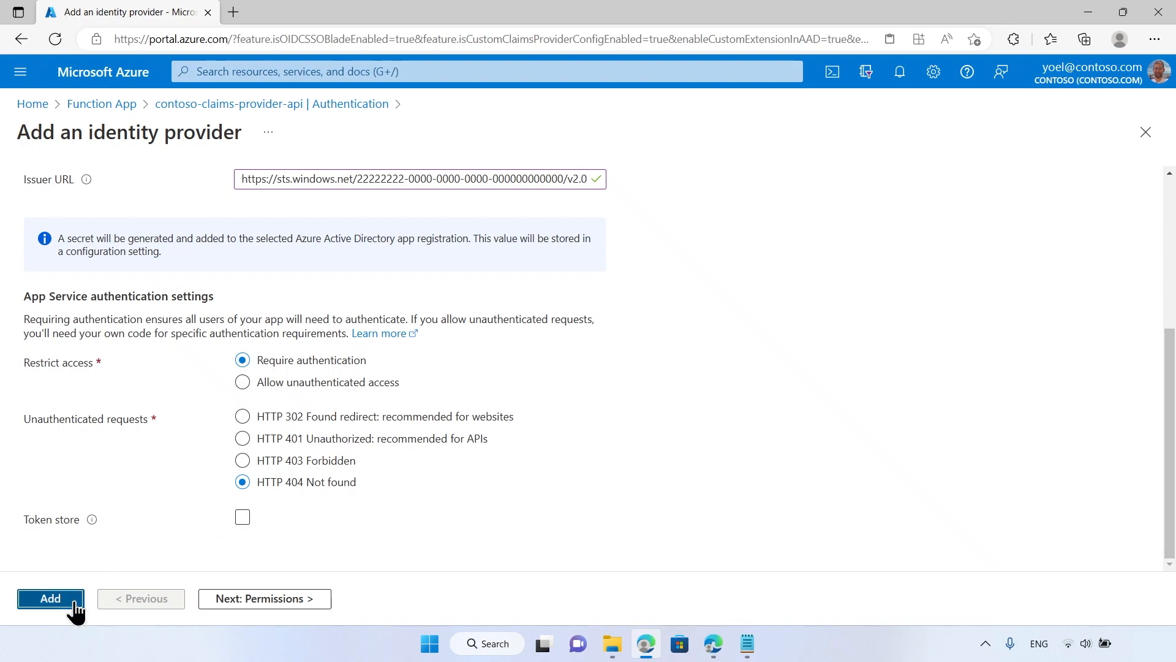